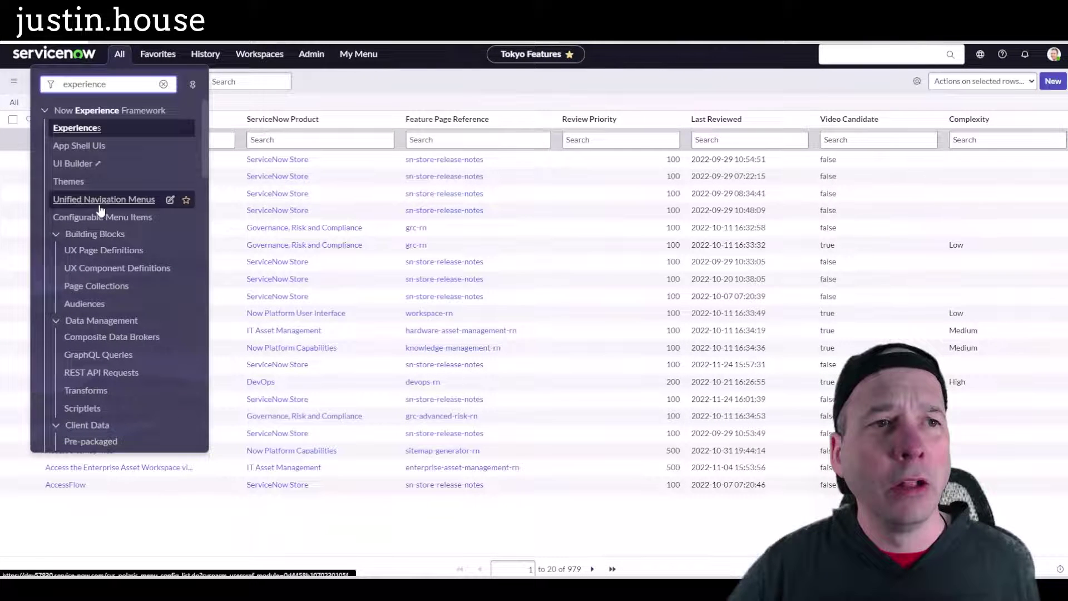
Step: Go to Unified Navigation Menus and open the Tokyo Feature record 'Configuring a custom menu'
click(99, 200)
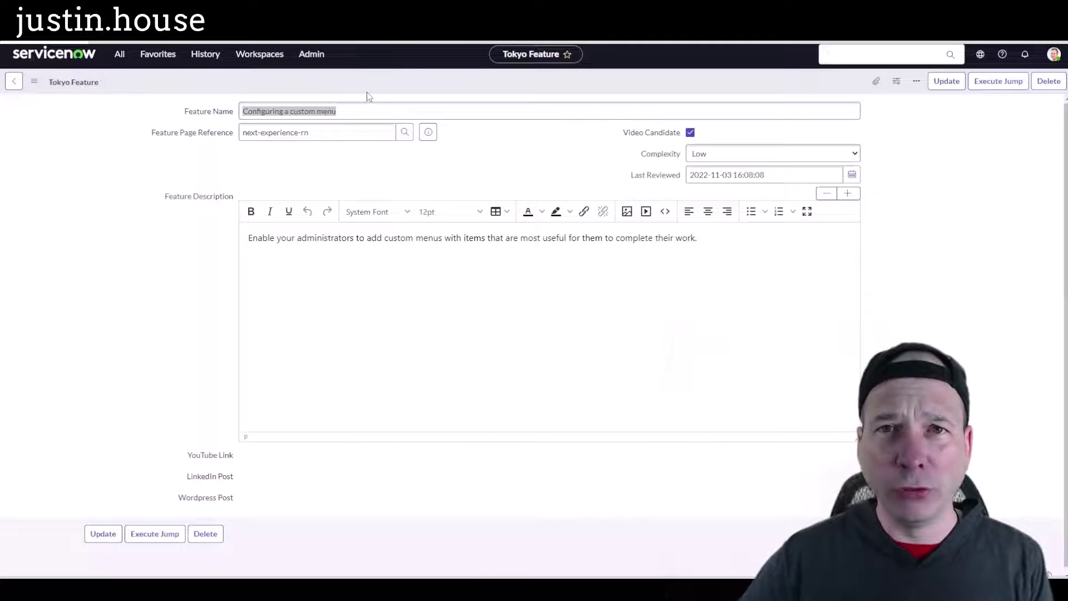
Step: Browse the Admin, Workspaces and Favorites menus, then reopen the All navigator filtered on 'experience'
click(321, 61)
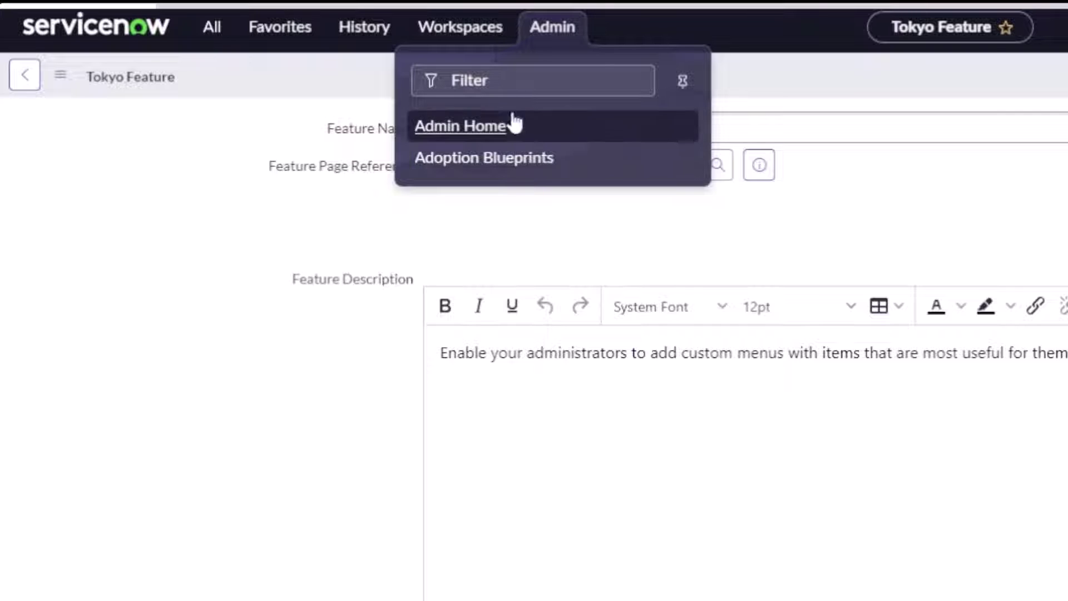
click(483, 32)
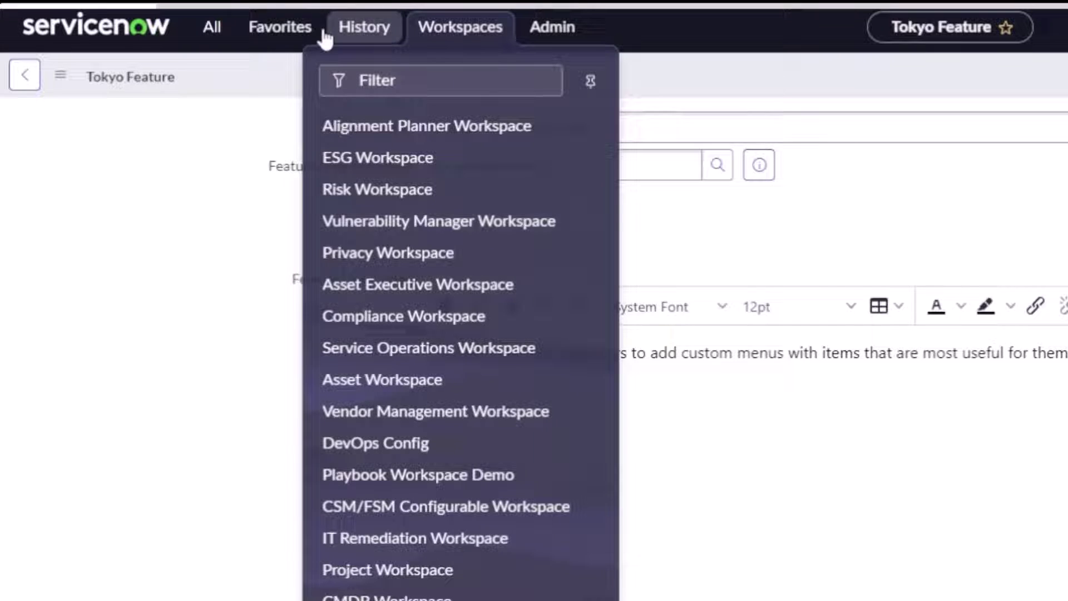
click(275, 37)
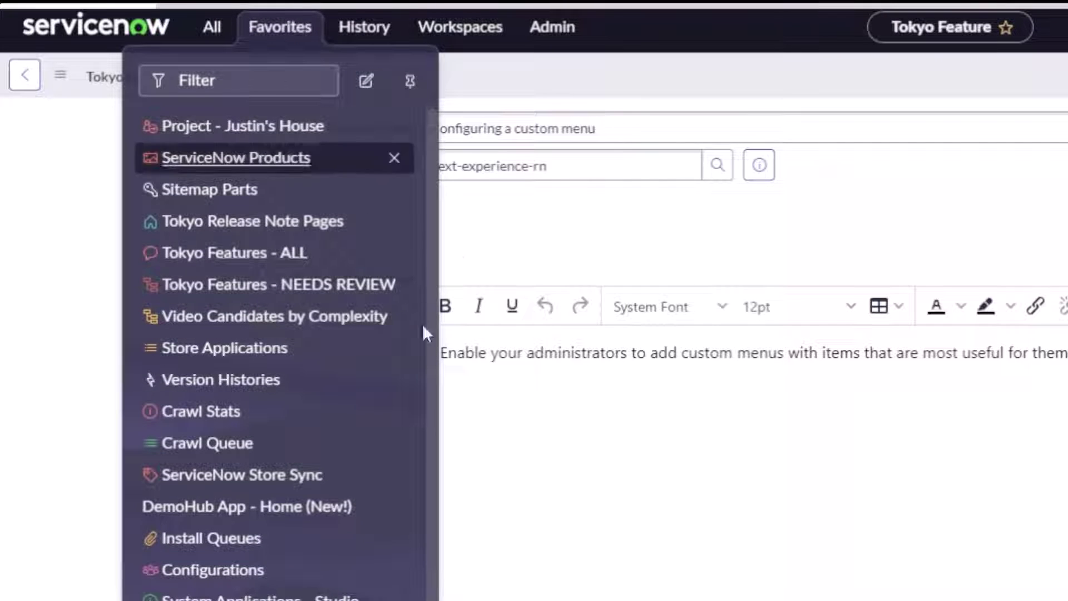
click(212, 27)
click(786, 77)
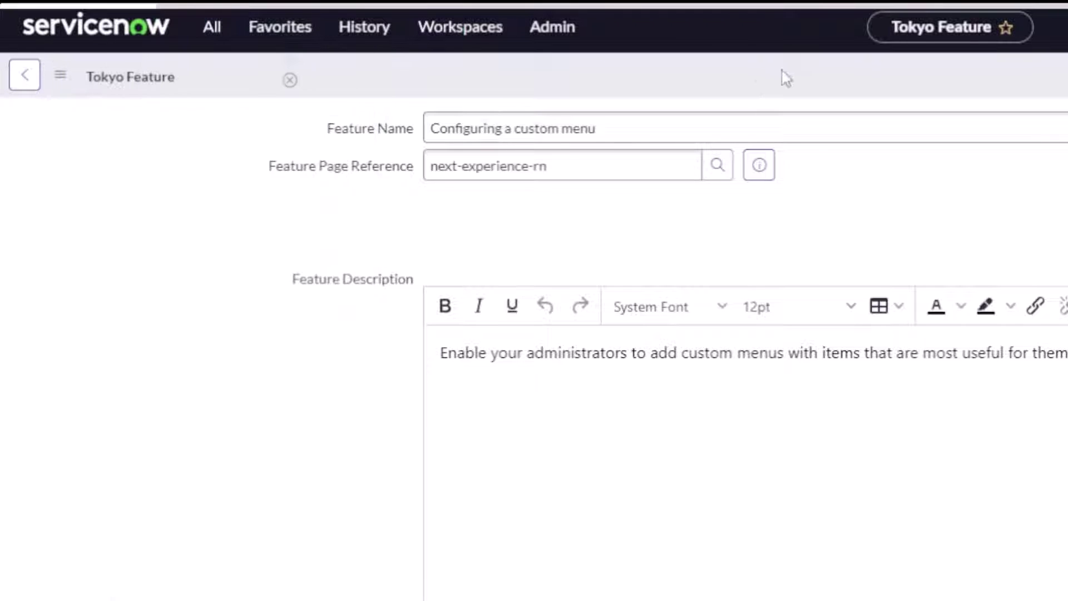
click(211, 39)
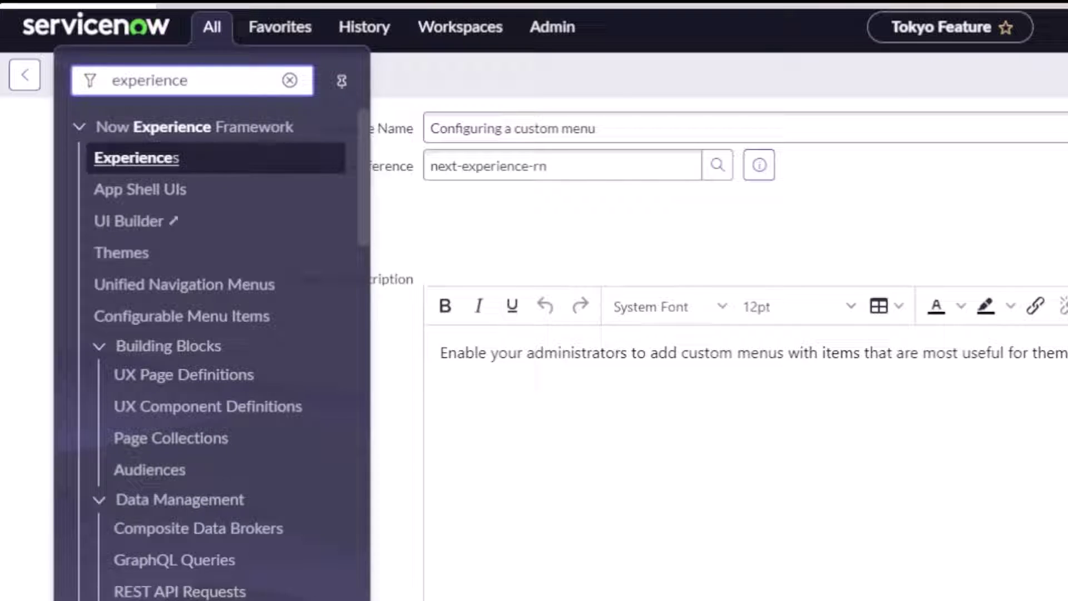
Step: Open Now Experience Framework > Unified Navigation Menus from the All navigator
click(138, 362)
click(205, 38)
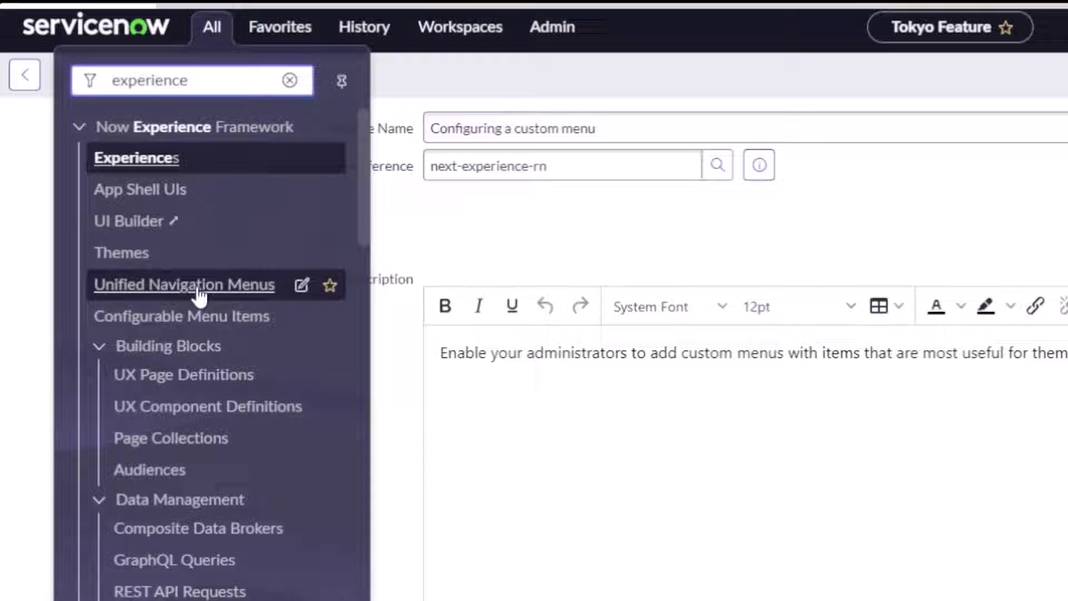
click(199, 295)
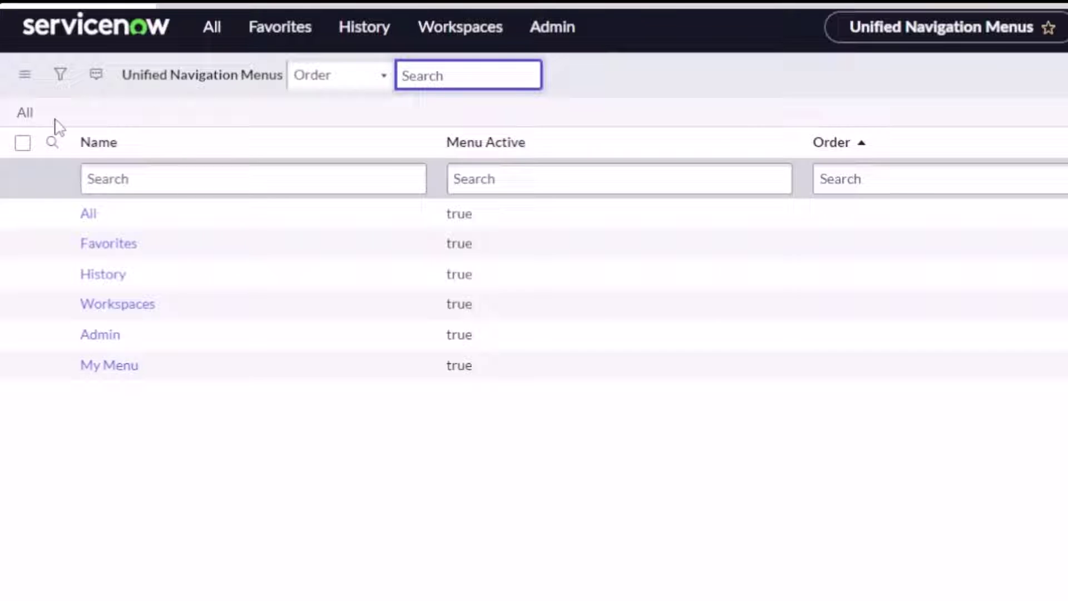
Step: Open the Workspaces menu record, showing Order 4 in the Global application
drag(47, 115, 203, 424)
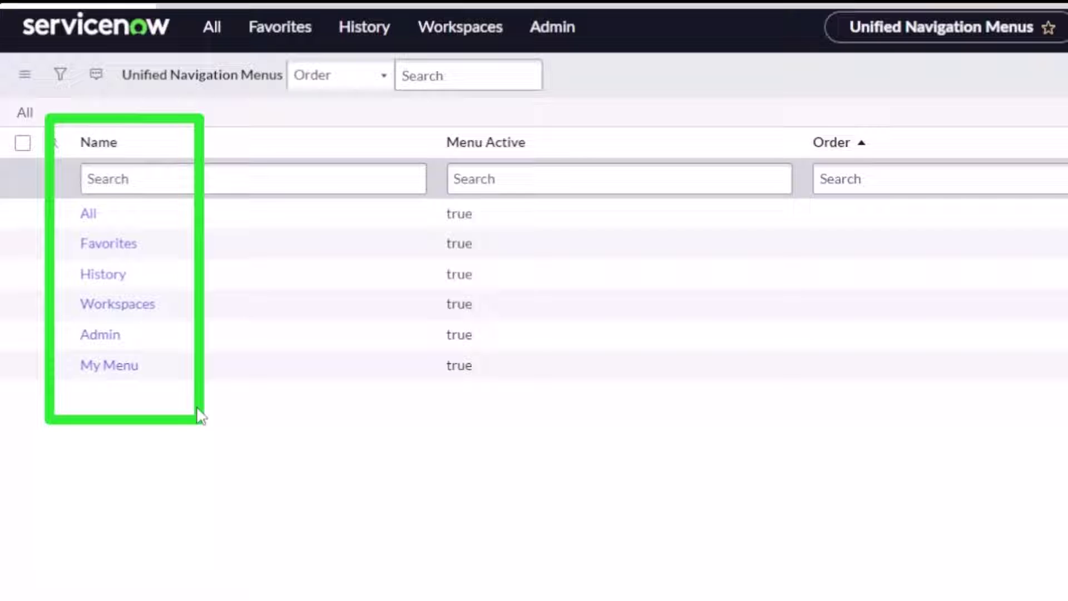
mouse_move(162, 496)
mouse_down()
mouse_move(145, 375)
mouse_move(139, 385)
mouse_up()
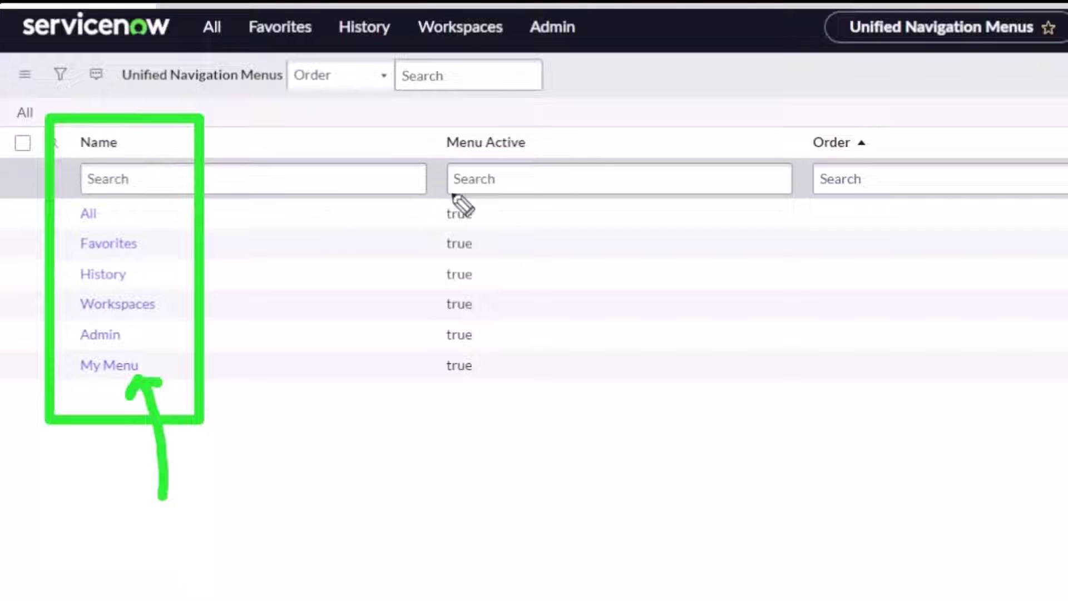
mouse_move(646, 168)
mouse_down()
mouse_move(625, 36)
mouse_move(639, 39)
mouse_move(665, 84)
mouse_up()
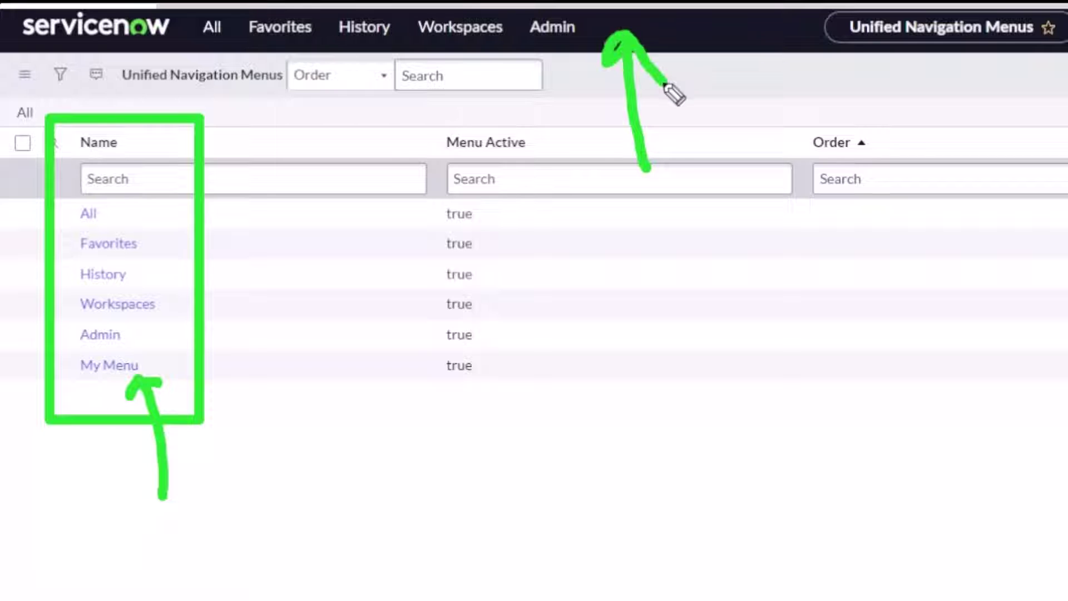
key(e)
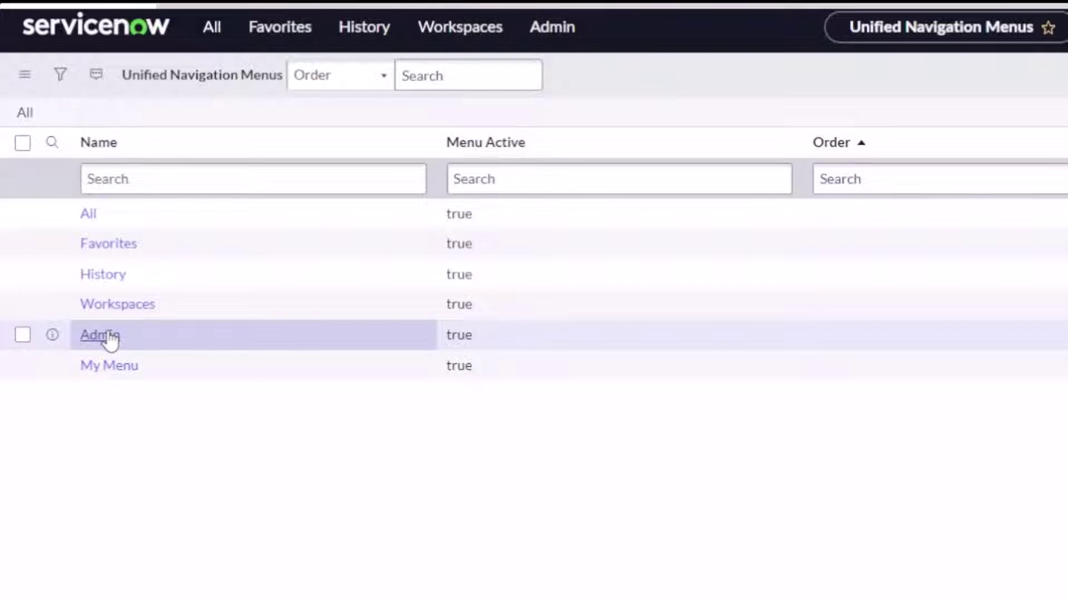
click(101, 336)
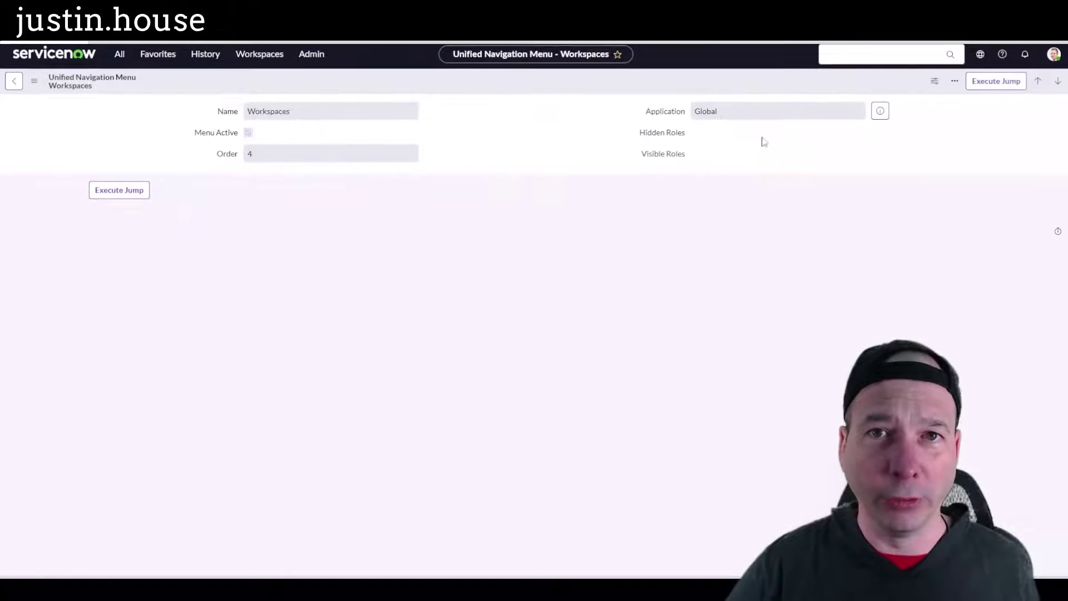
Step: Advance to the next menu record and check the Favorites menu's link options
click(1057, 85)
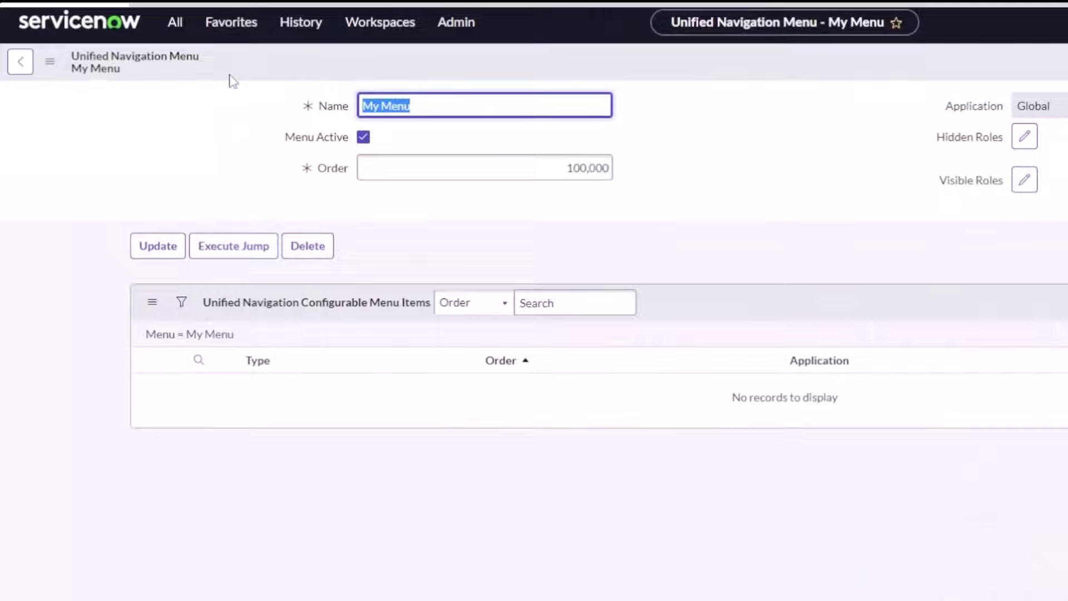
click(245, 25)
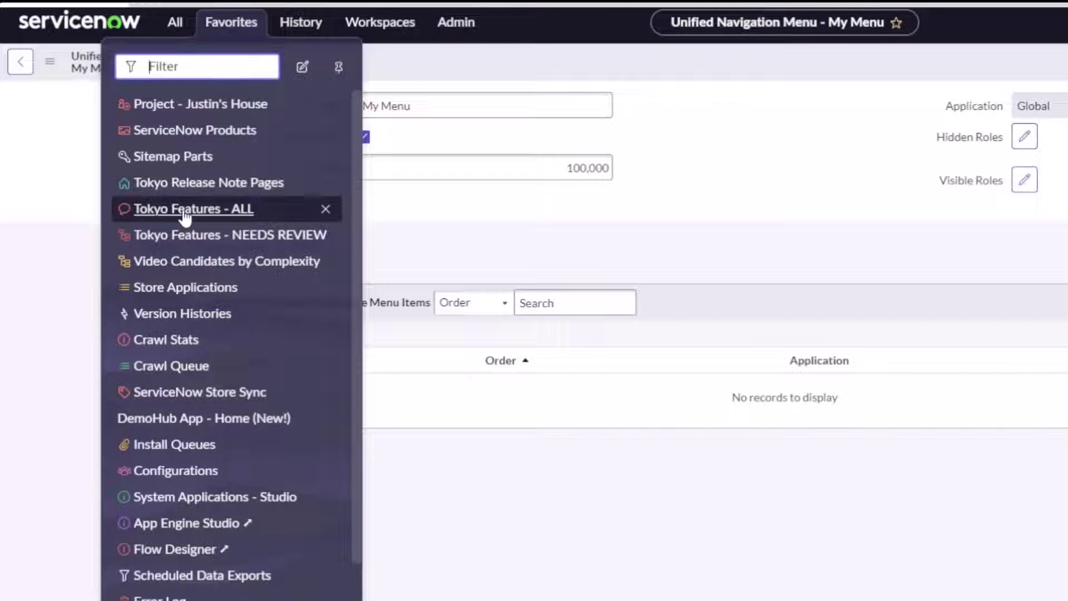
right_click(178, 181)
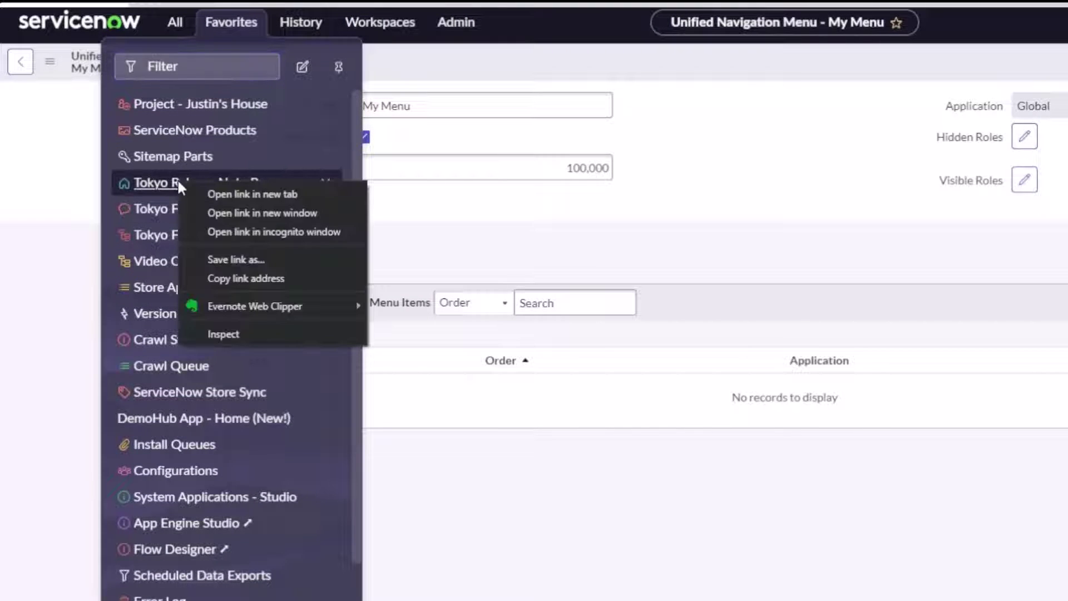
click(236, 276)
click(598, 241)
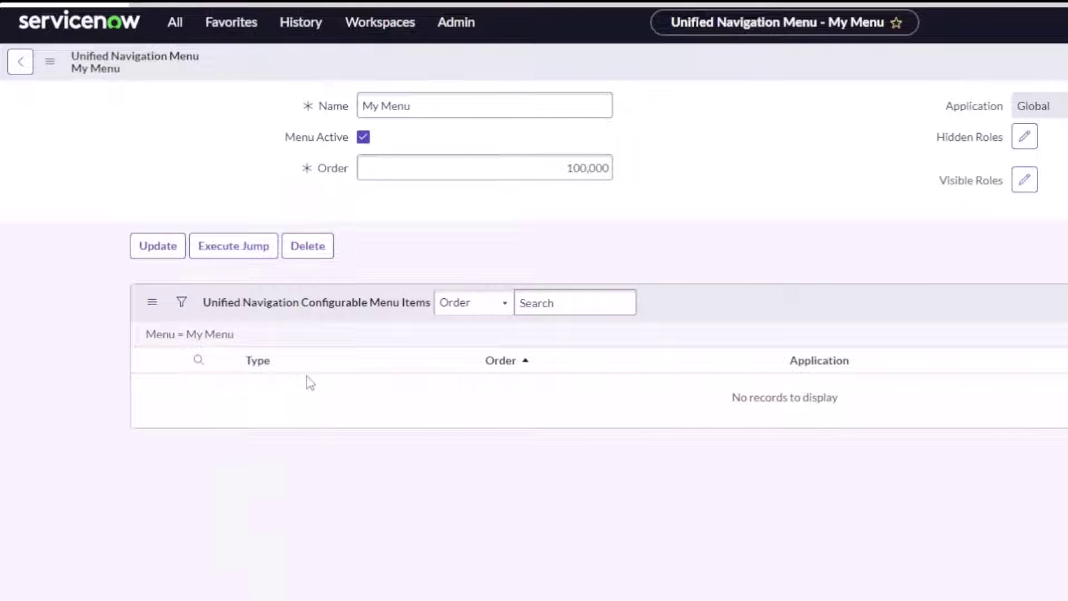
Step: Reach the My Menu record: active, Order 100,000, with no configurable menu items
mouse_move(111, 266)
mouse_down()
mouse_move(447, 417)
mouse_move(627, 448)
mouse_up()
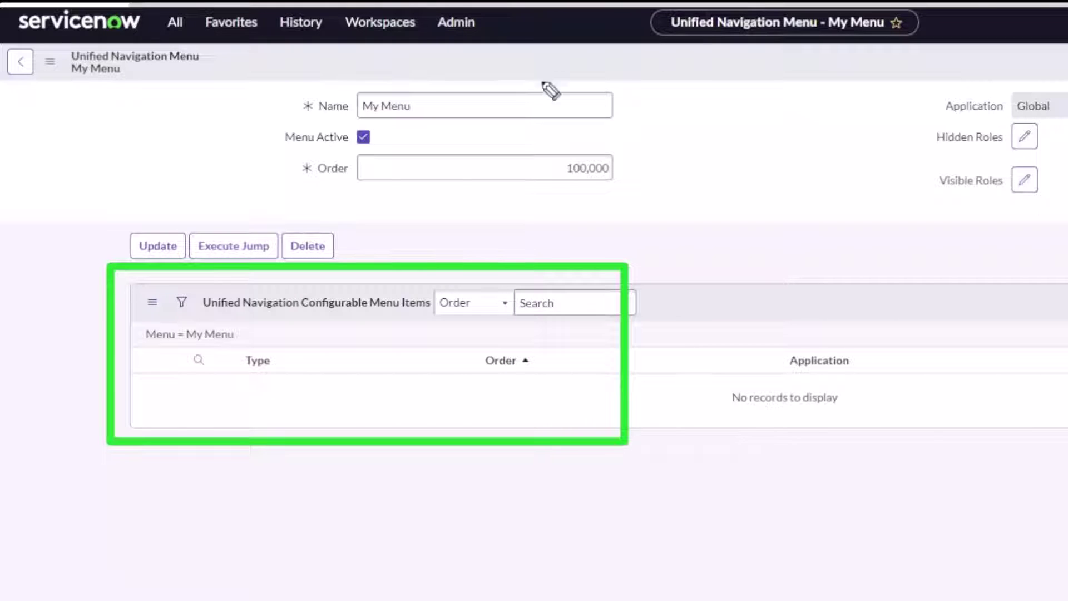
drag(552, 124, 550, 43)
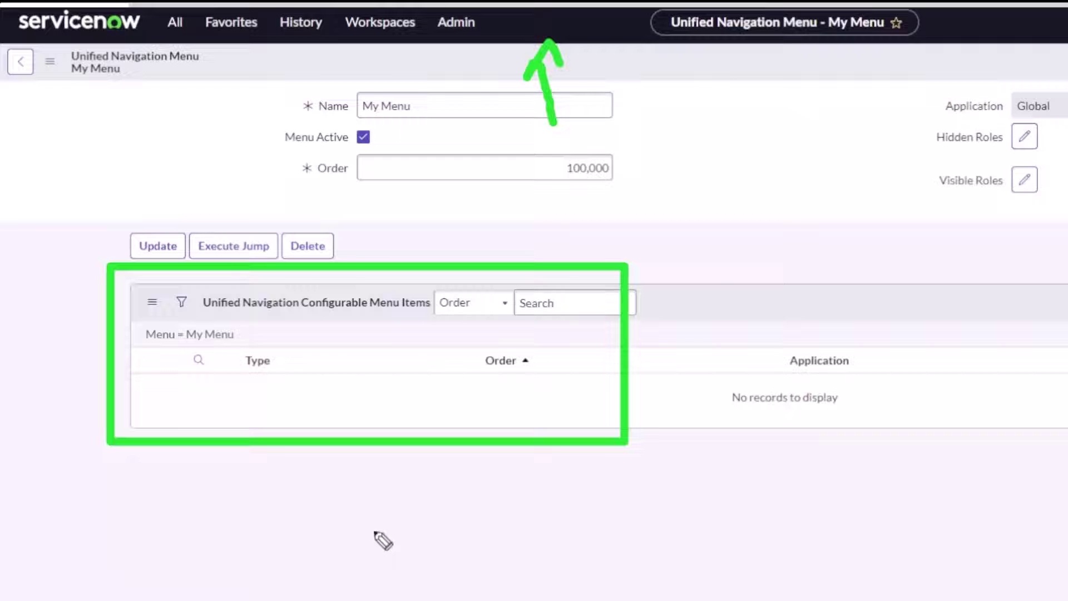
drag(374, 532, 375, 418)
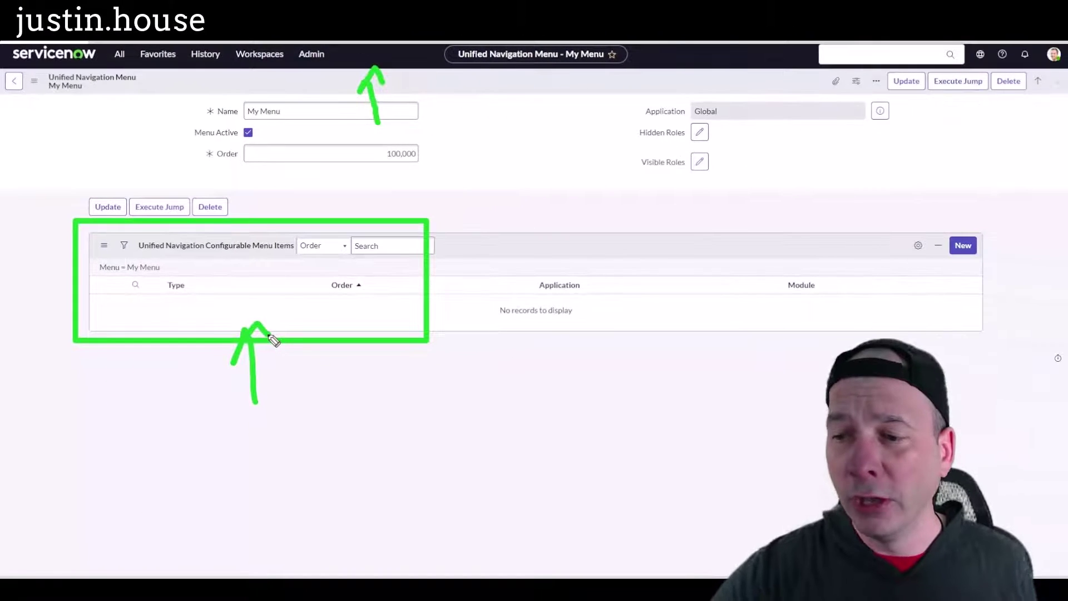
mouse_move(988, 140)
mouse_down()
mouse_move(962, 215)
mouse_move(940, 192)
mouse_up()
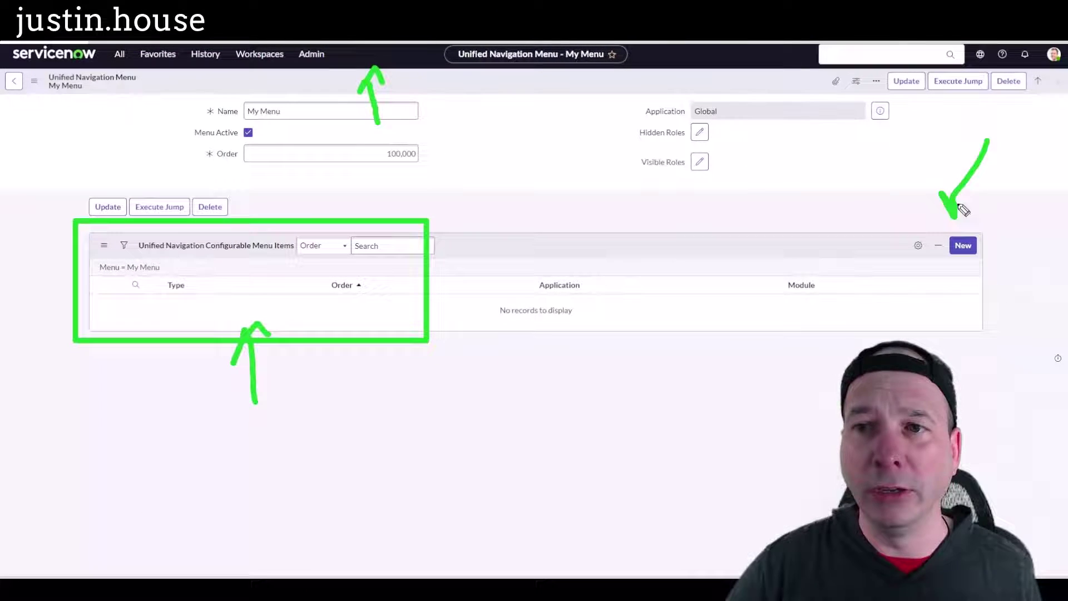
key(Escape)
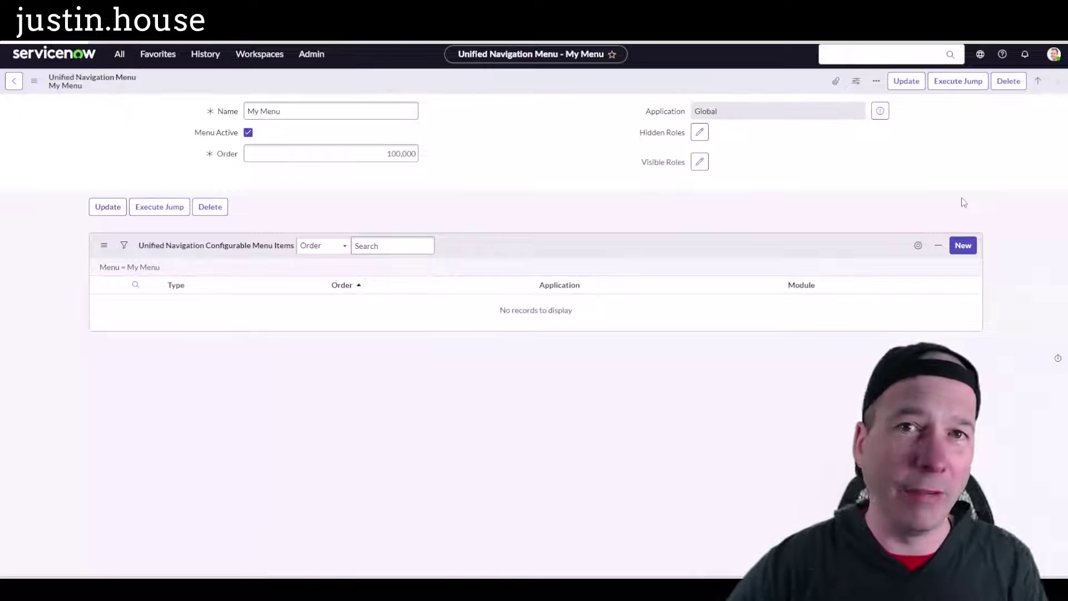
Step: Create a My Menu item of type Application that points to Tokyo Features
click(963, 247)
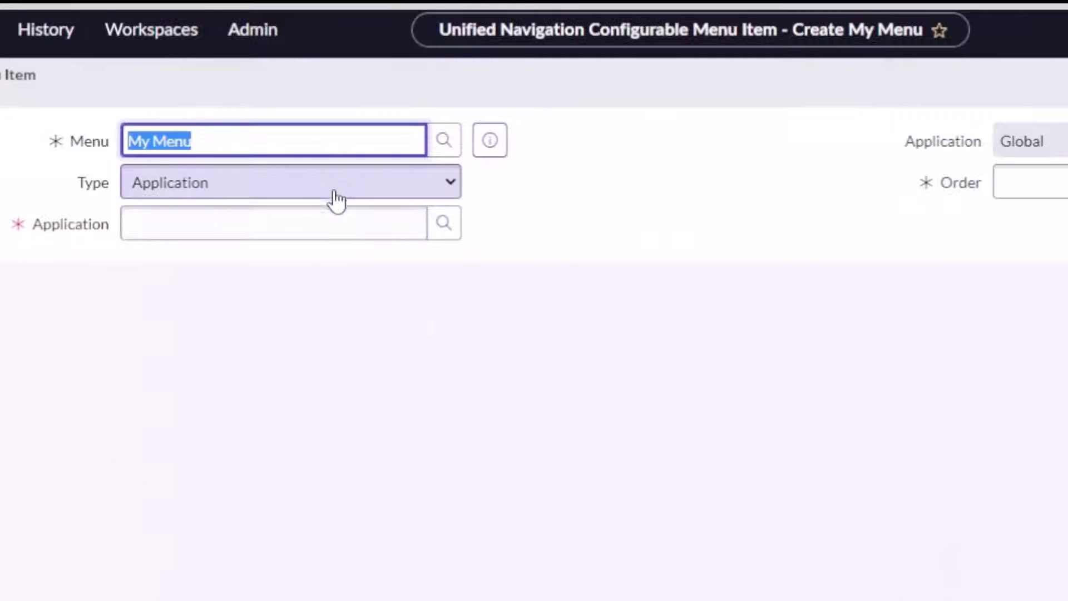
click(334, 199)
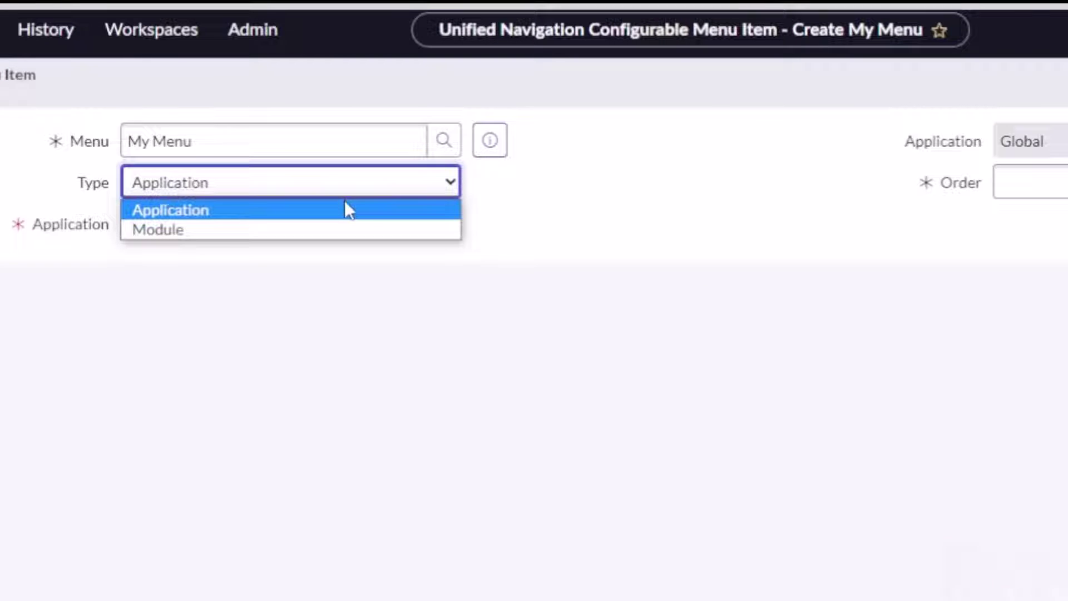
click(517, 213)
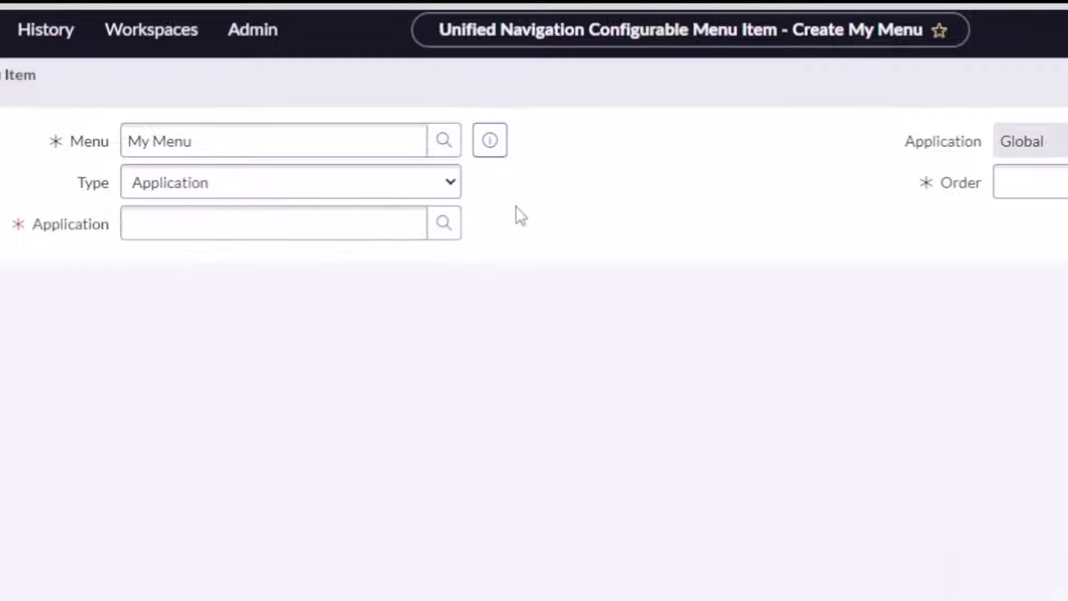
click(313, 222)
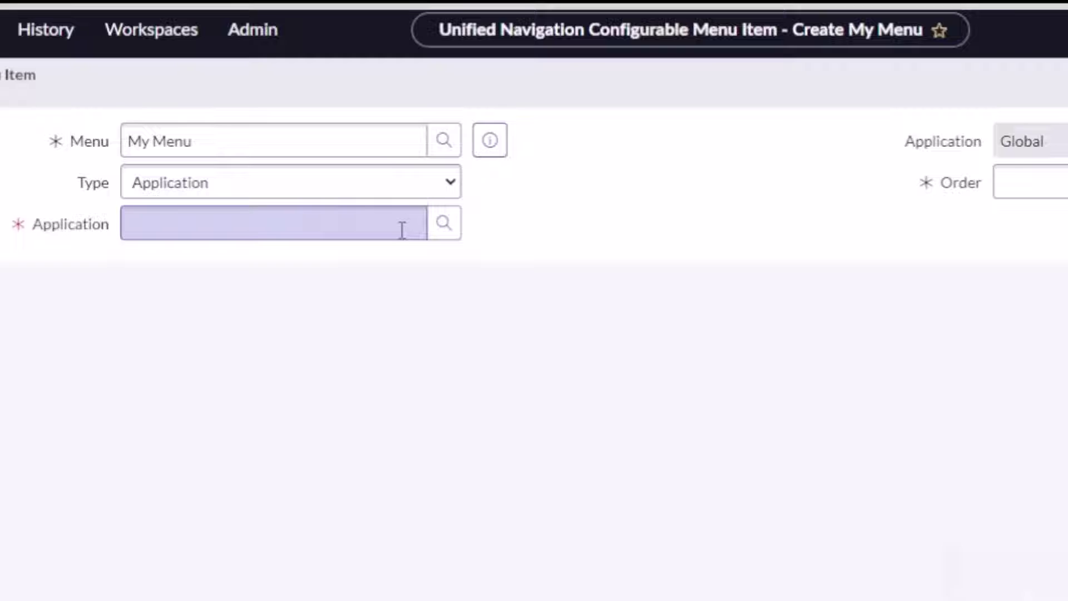
click(451, 233)
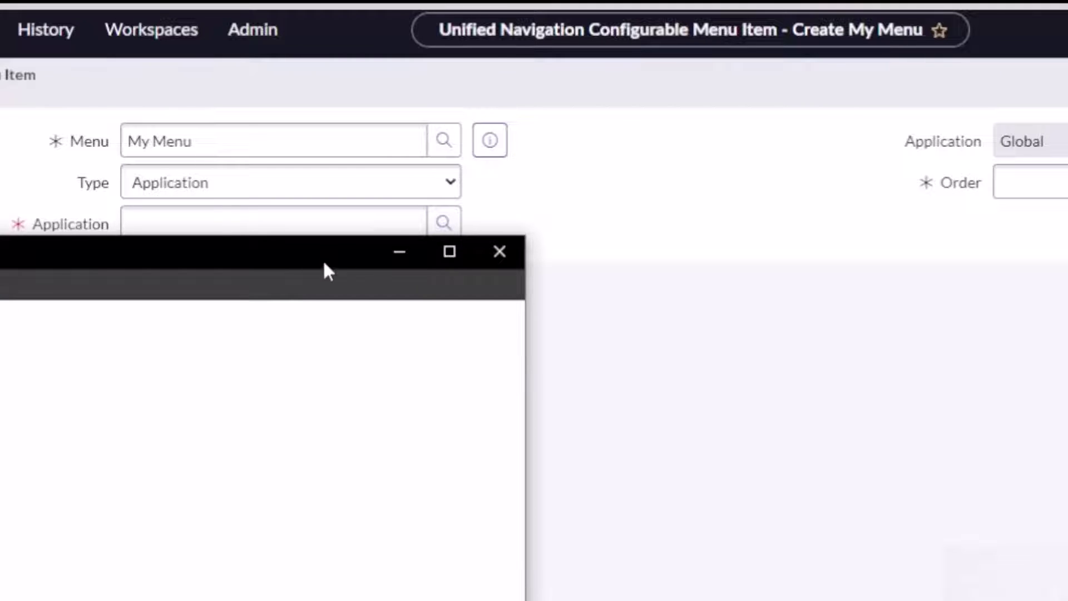
drag(292, 268, 476, 249)
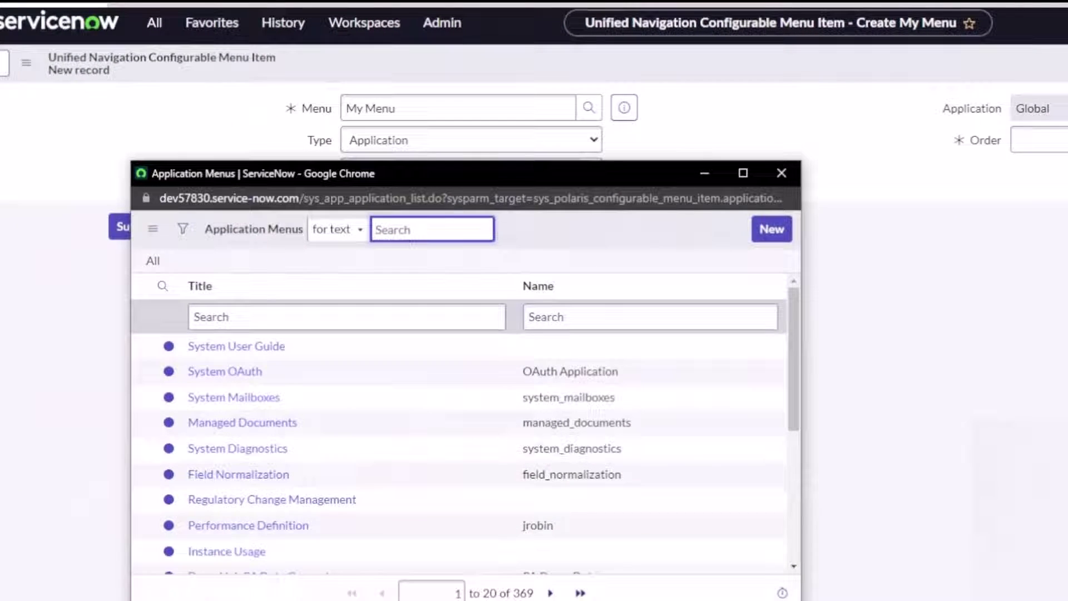
drag(801, 390, 887, 390)
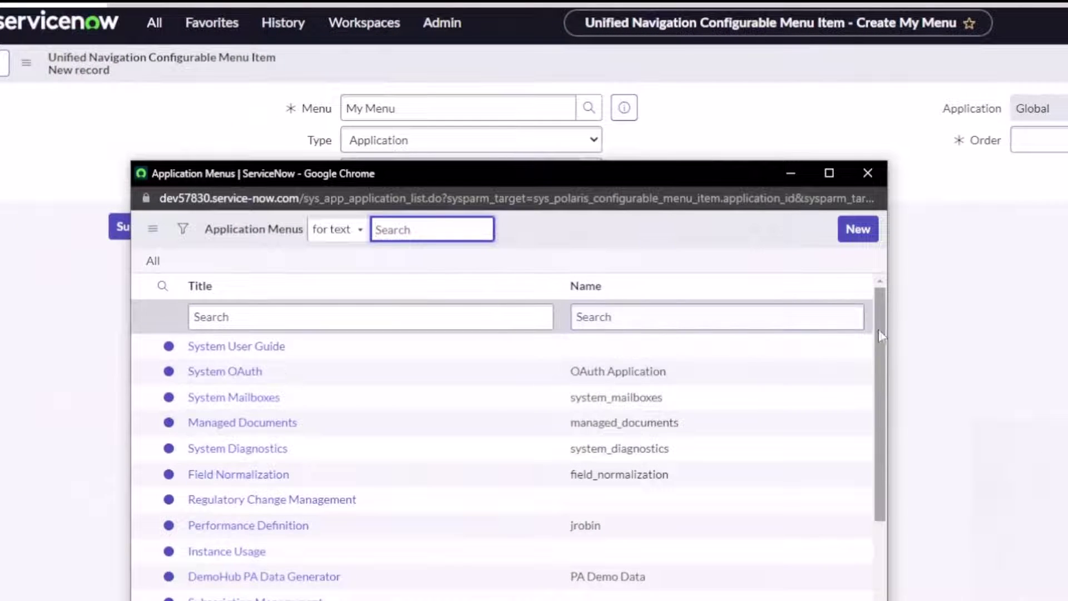
click(314, 318)
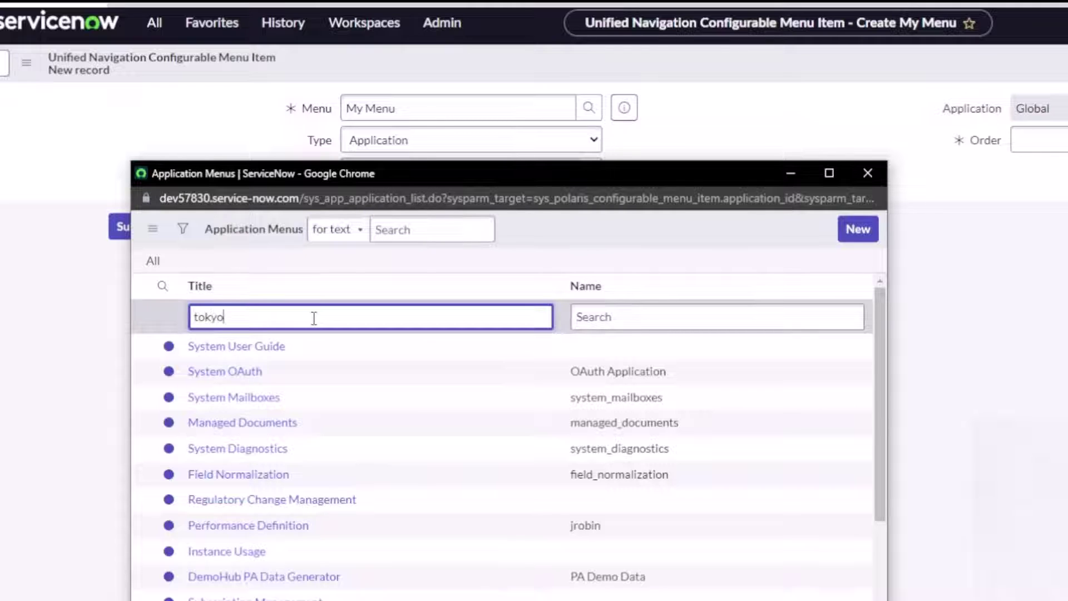
key(Return)
click(226, 347)
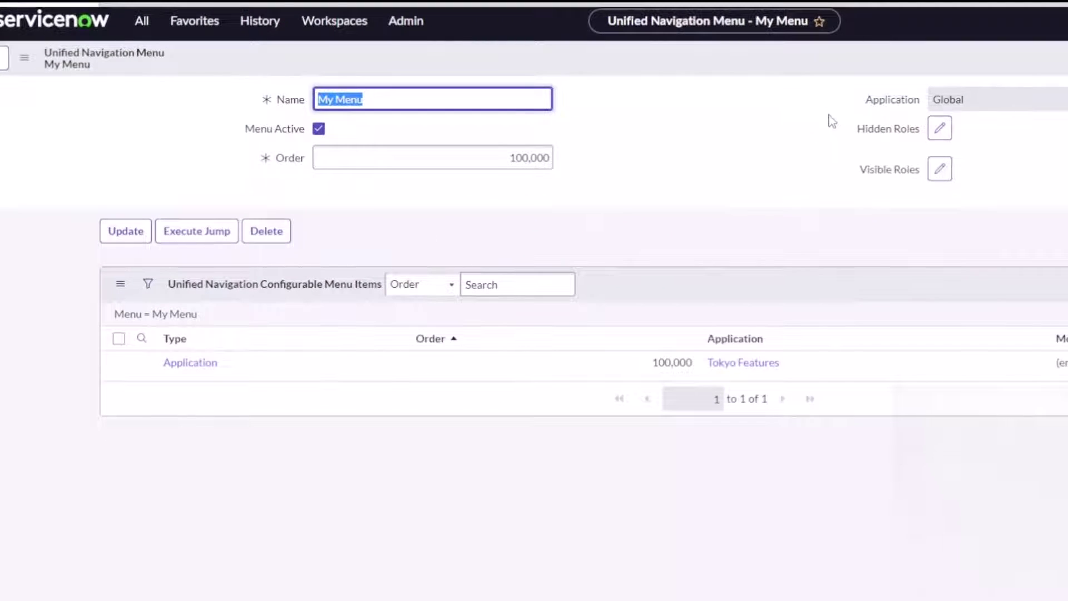
Step: Reload so My Menu appears beside All, Favorites, History, Workspaces and Admin
drag(827, 112, 979, 192)
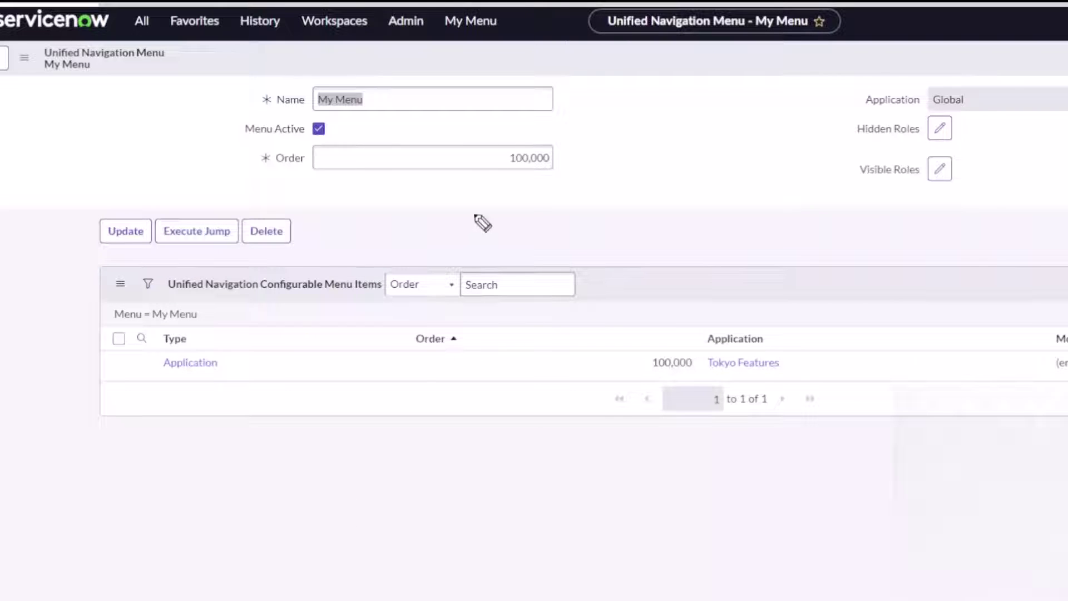
mouse_move(474, 215)
mouse_down()
mouse_move(470, 67)
mouse_move(450, 79)
mouse_move(494, 88)
mouse_up()
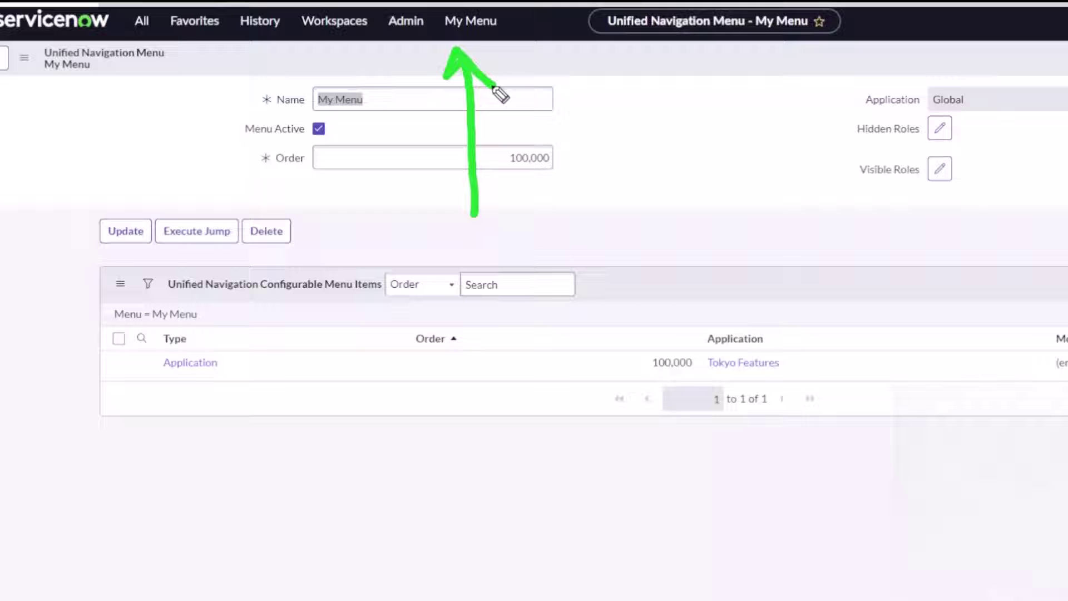
key(Escape)
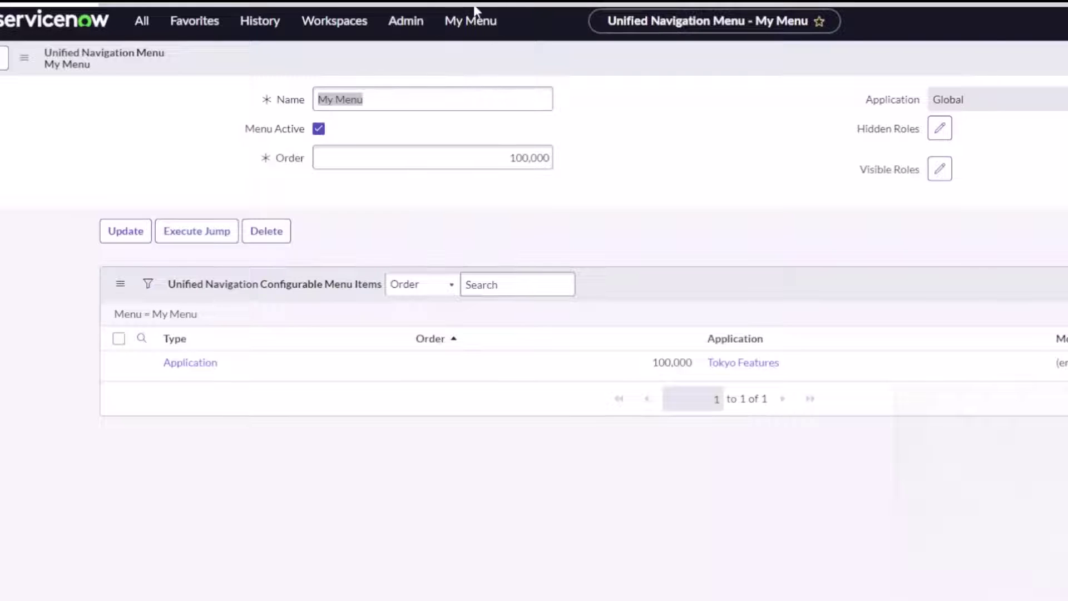
click(473, 20)
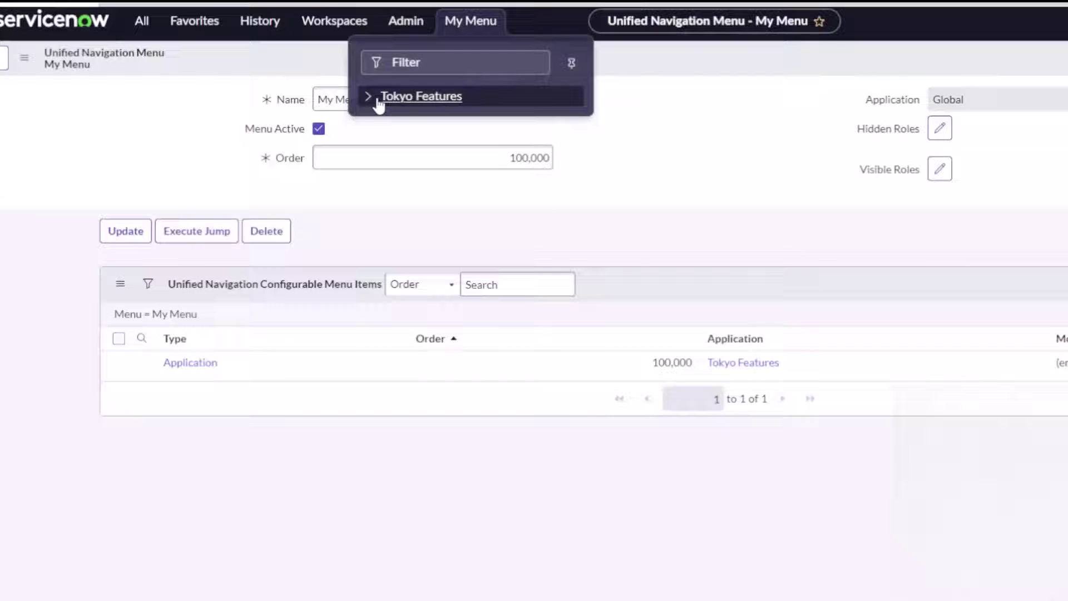
click(378, 103)
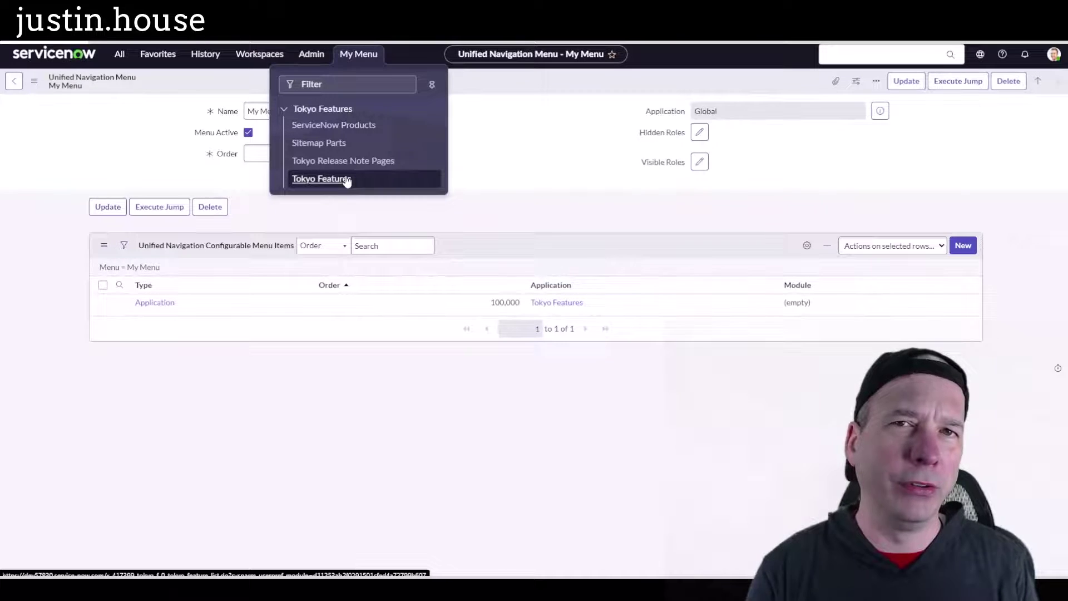
click(574, 129)
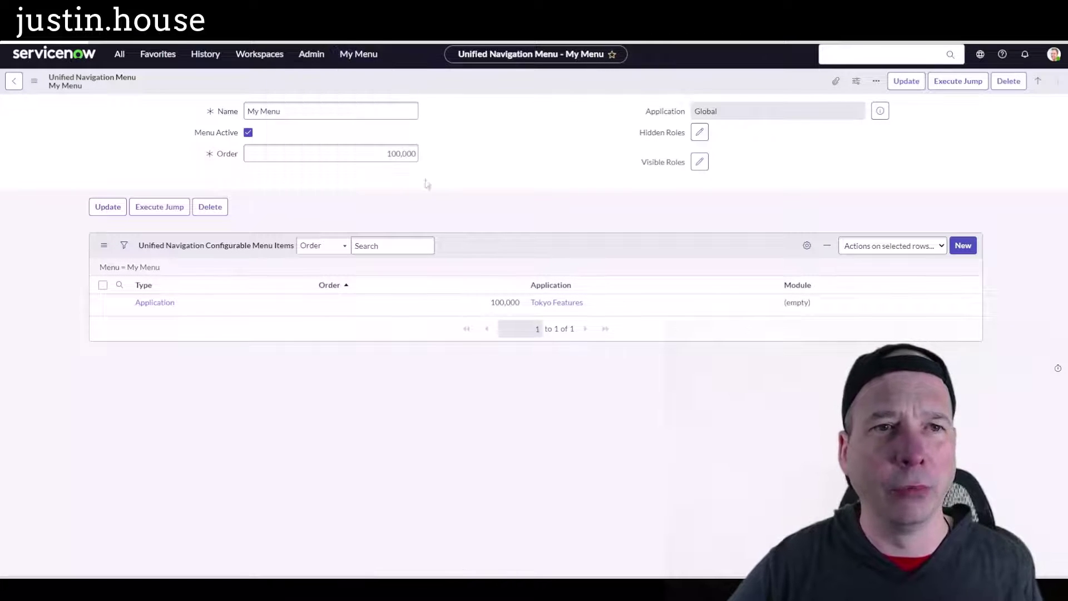
Step: Add a Module-type My Menu item for the Tokyo Features module, filtered by '*tokyo'
click(962, 246)
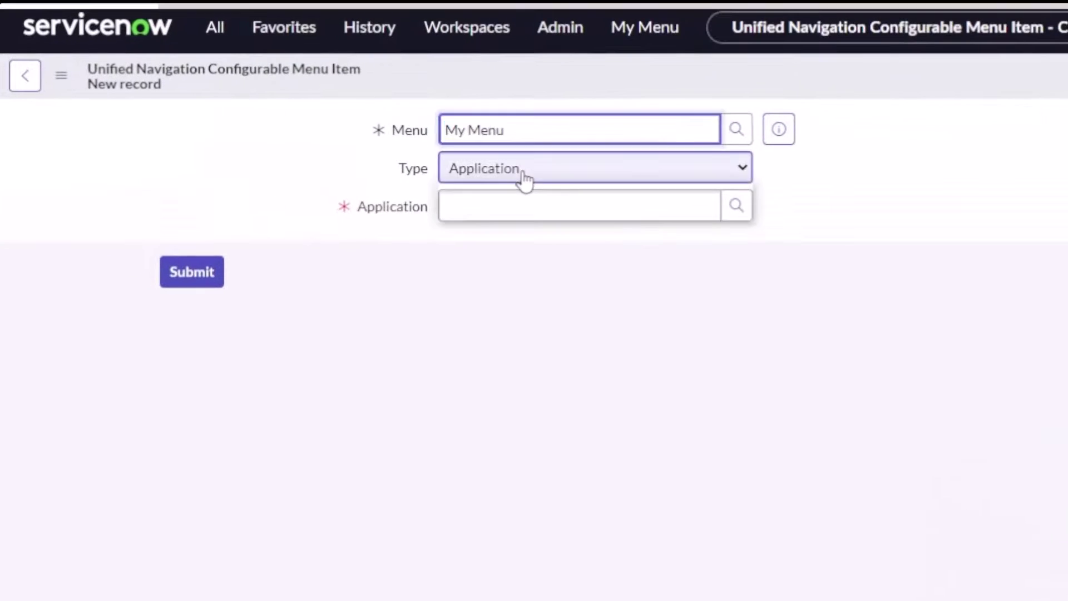
click(525, 179)
click(532, 211)
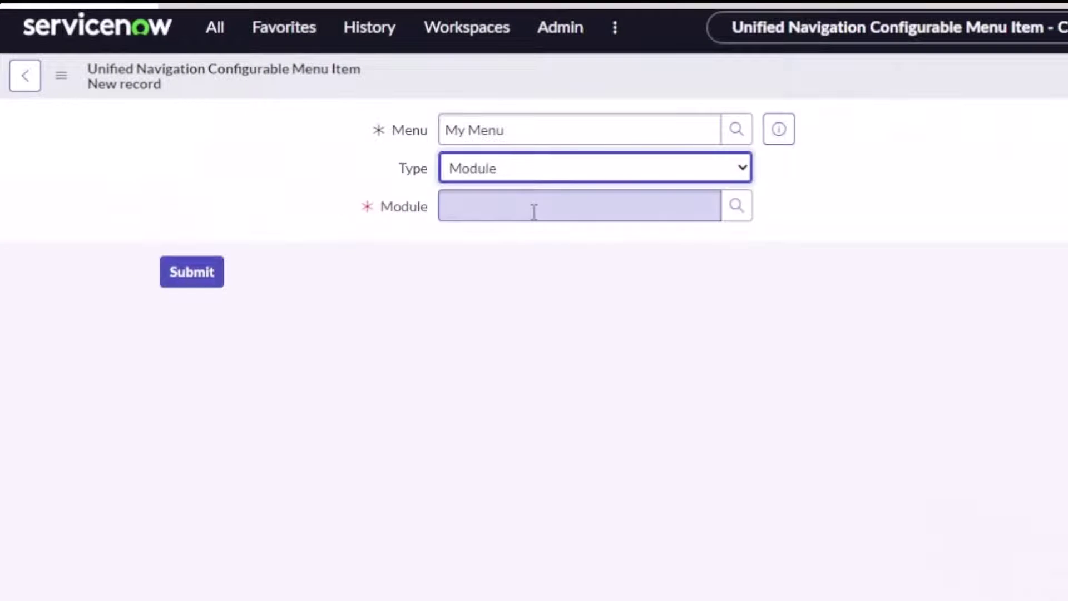
click(740, 205)
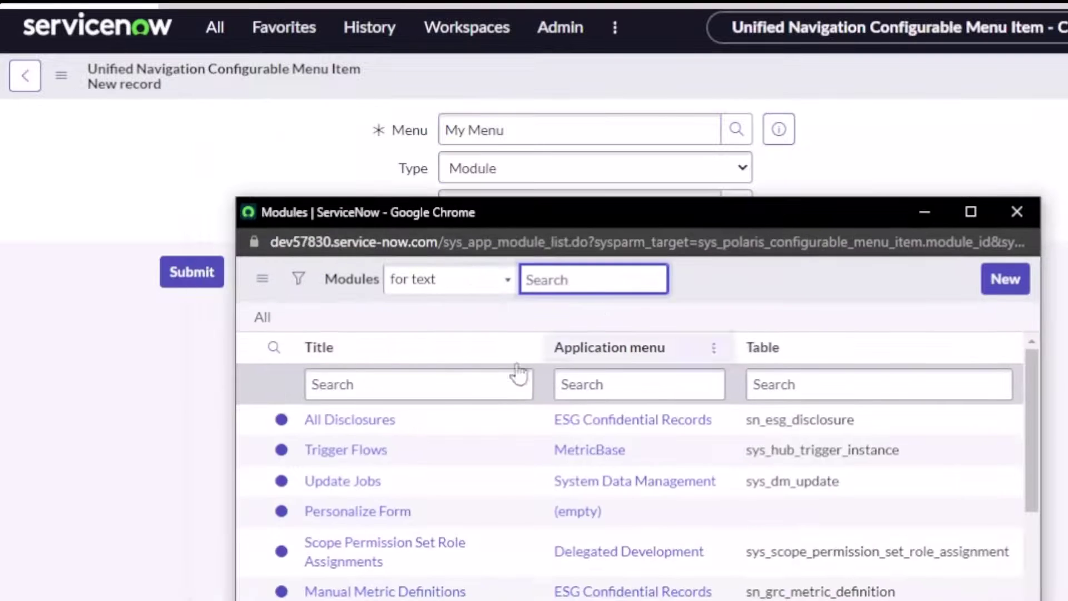
click(419, 390)
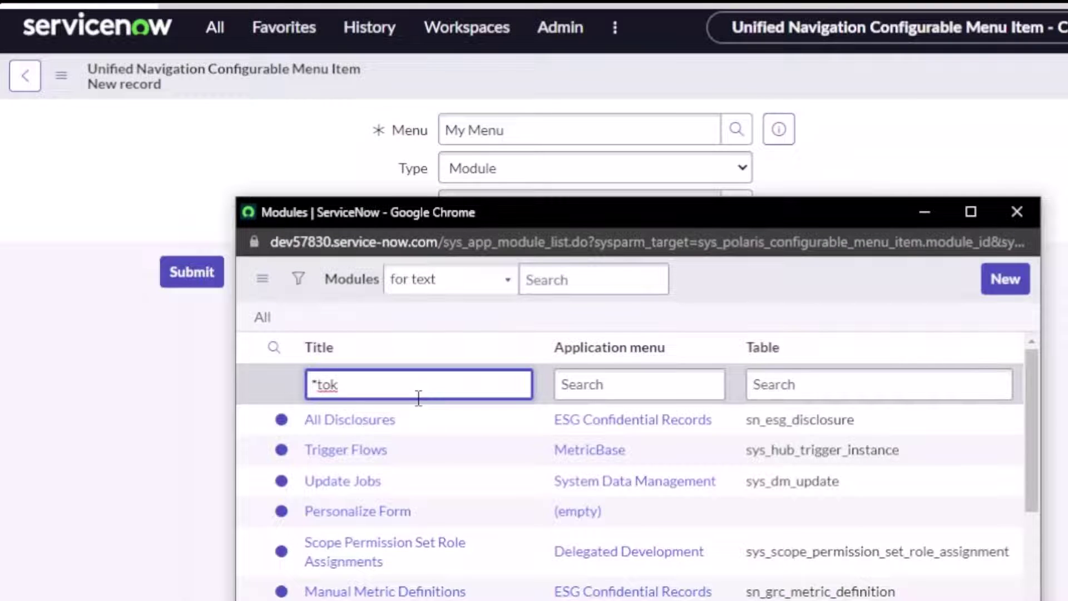
text(*tokyo)
key(Return)
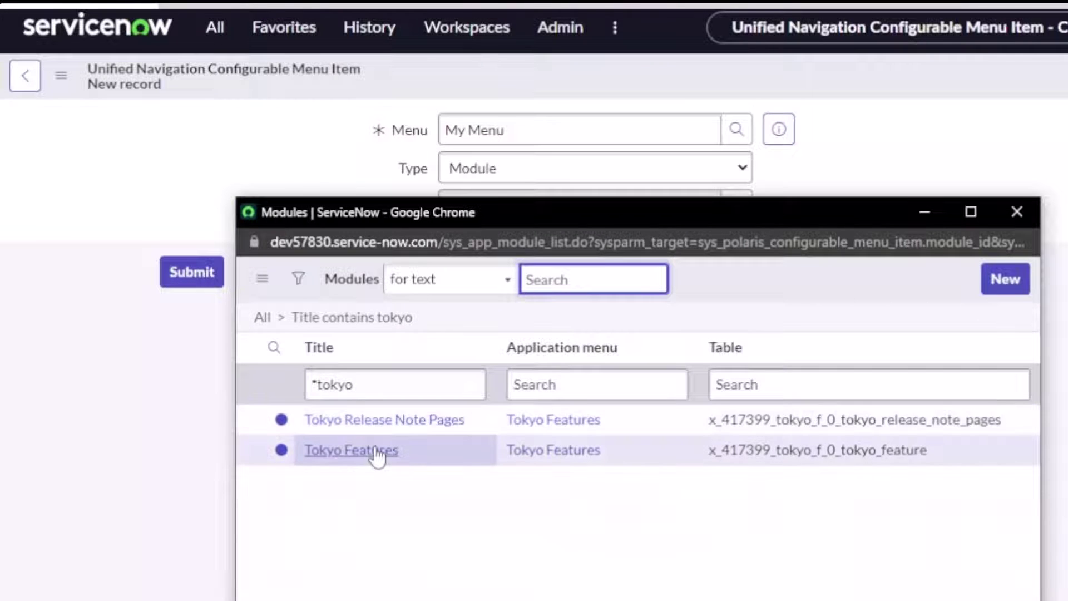
click(353, 450)
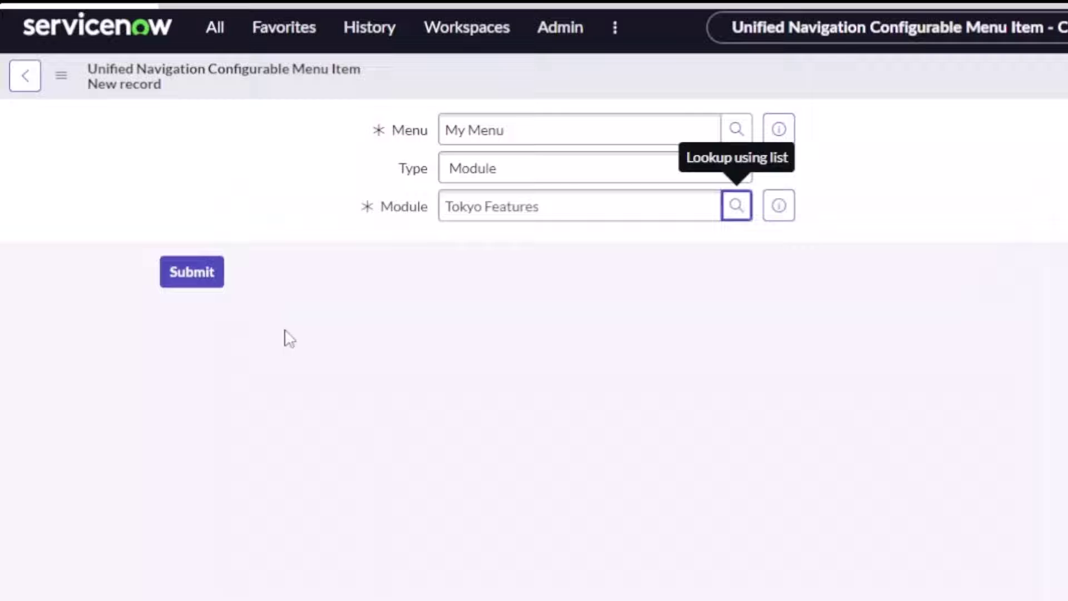
click(199, 282)
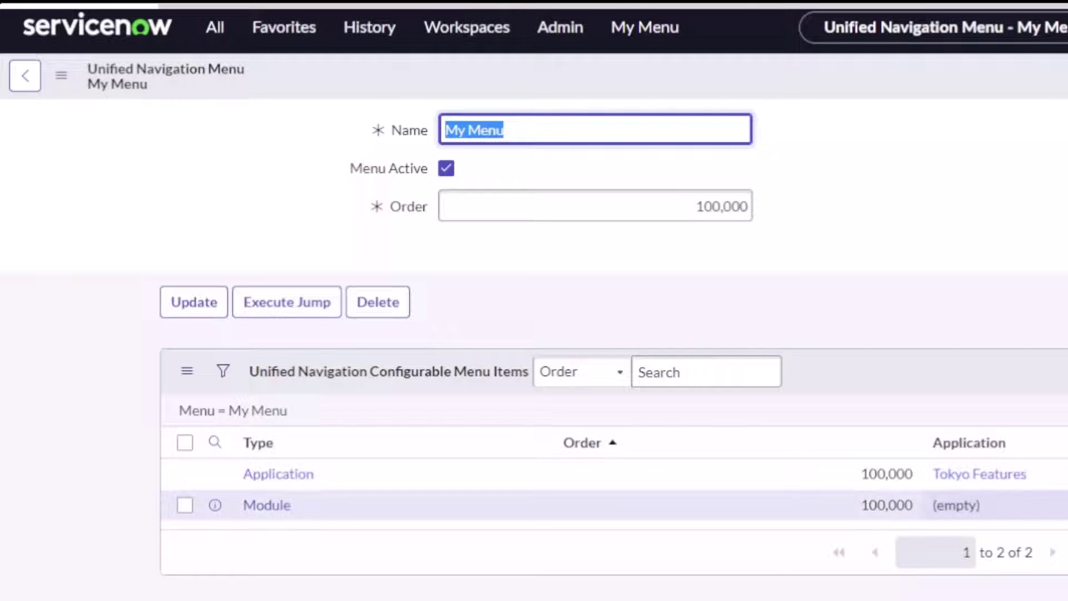
Step: From My Menu, toggle the Tokyo Features group and open its list of 979 records
click(649, 39)
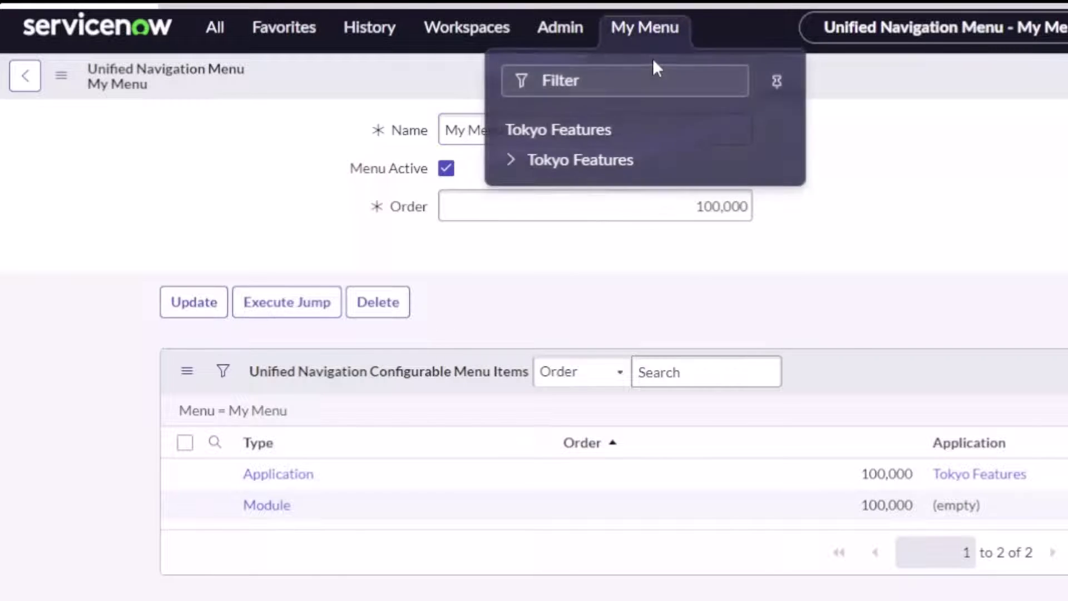
click(523, 161)
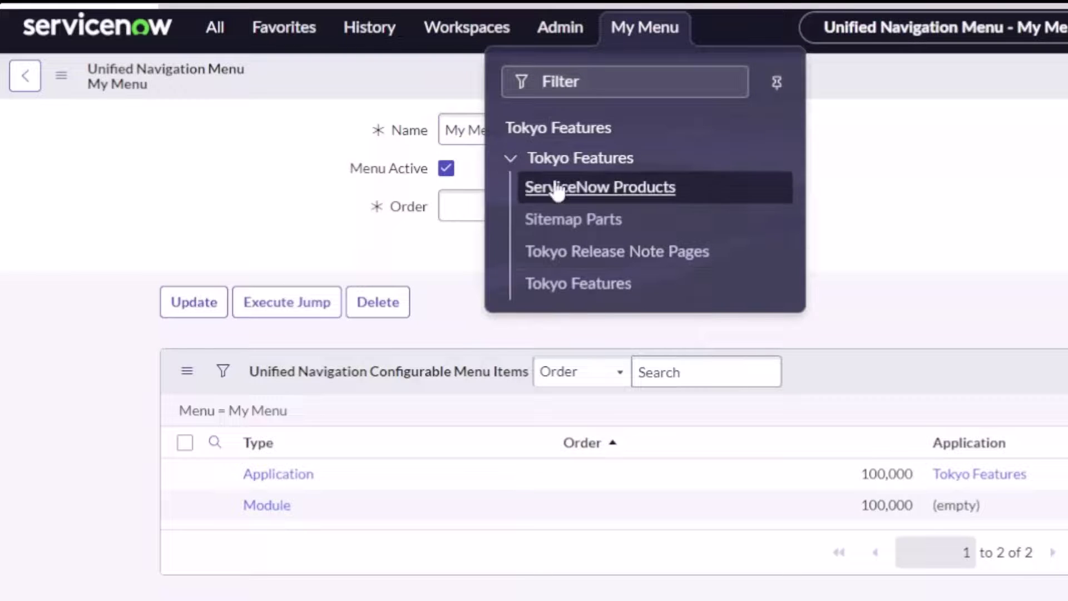
click(513, 160)
click(537, 132)
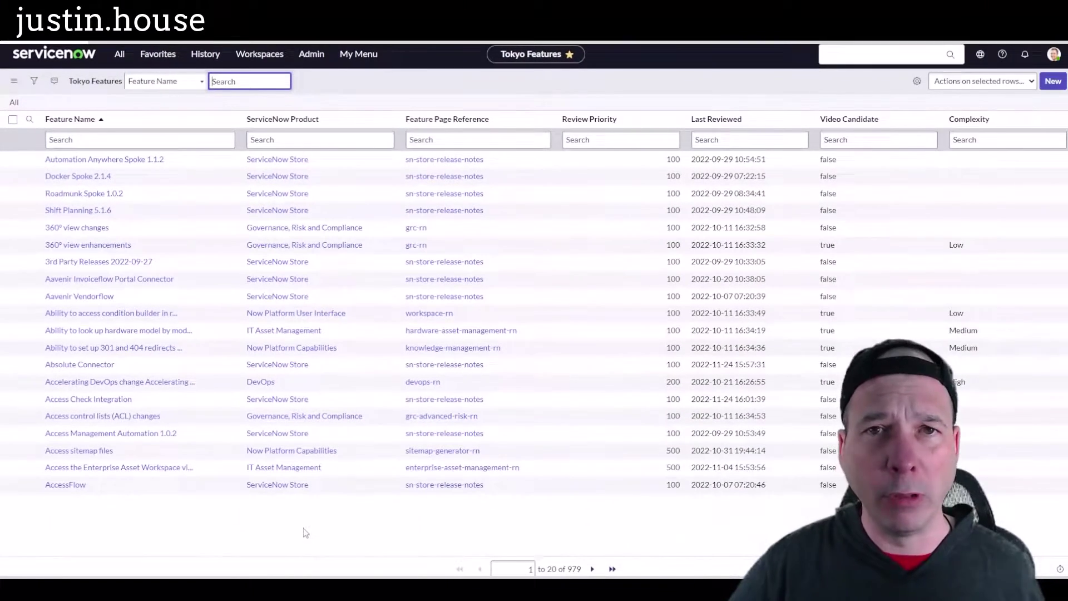
click(120, 54)
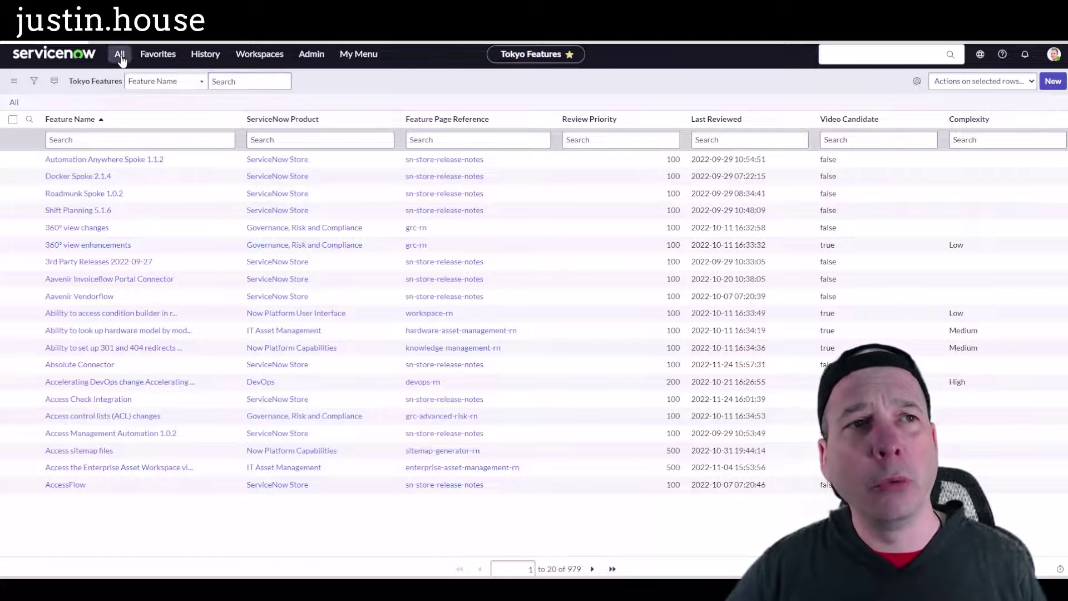
Step: Set My Menu's Menu Active to false in the list, then start a new navigation menu
click(101, 202)
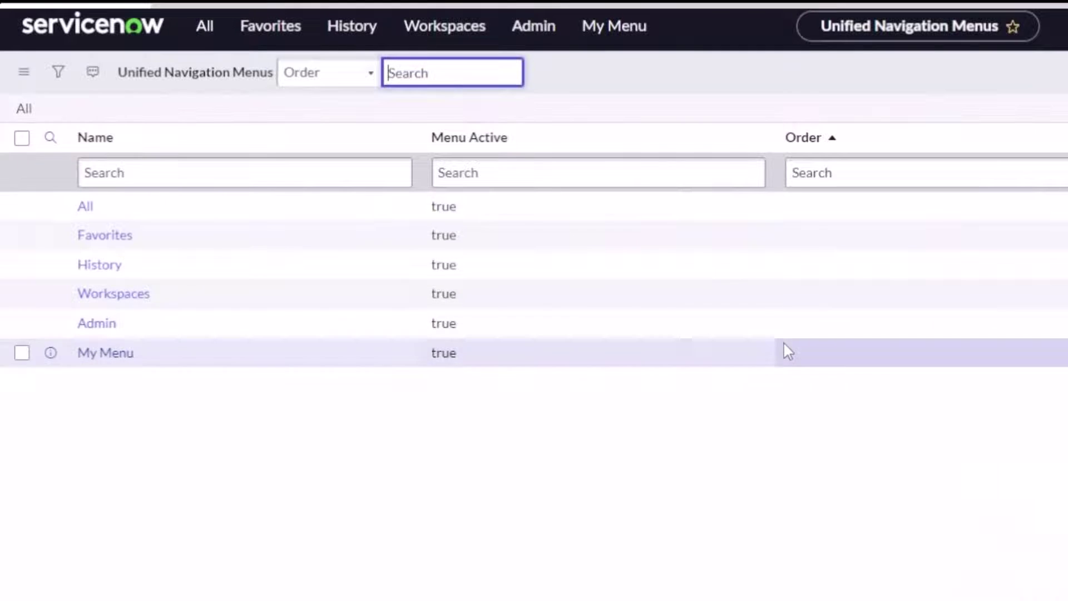
click(502, 361)
click(502, 360)
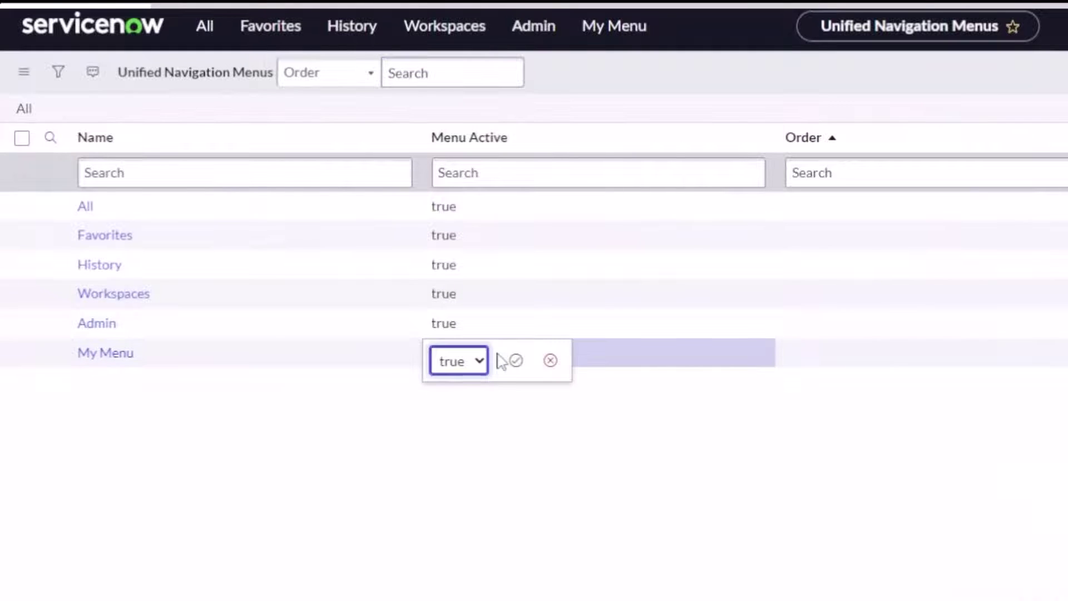
click(460, 370)
click(460, 403)
click(516, 361)
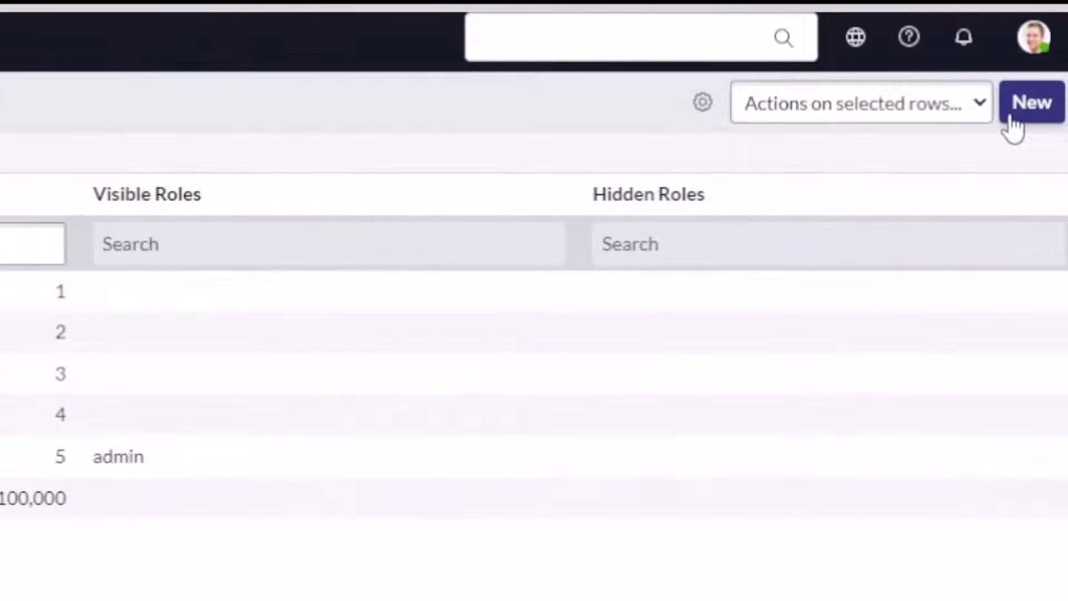
click(1029, 105)
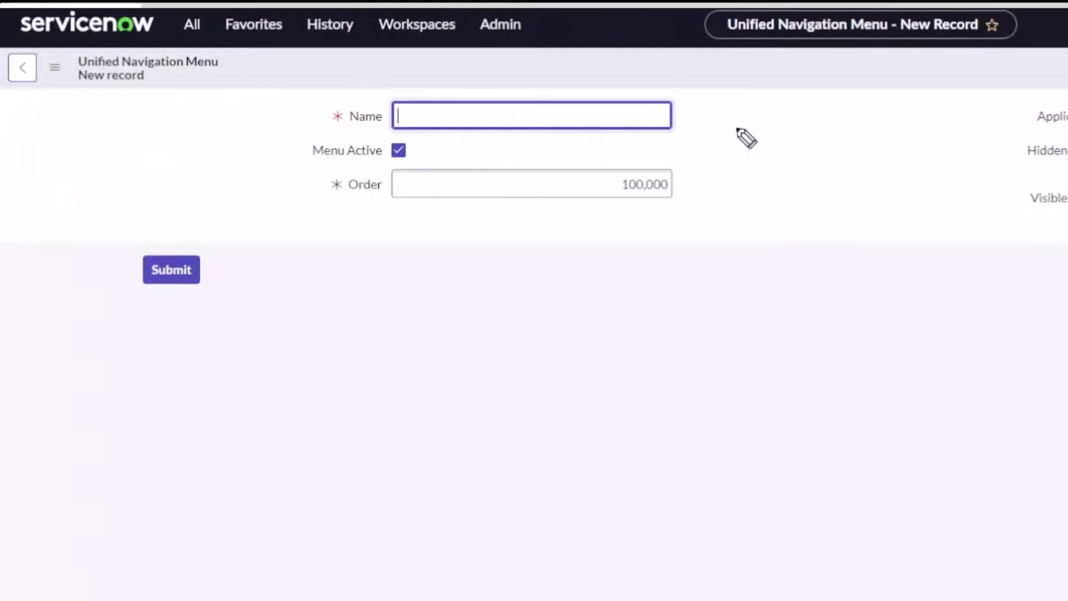
Step: Create a new navigation menu named 'YouTube Menu' and save it
drag(762, 160, 599, 42)
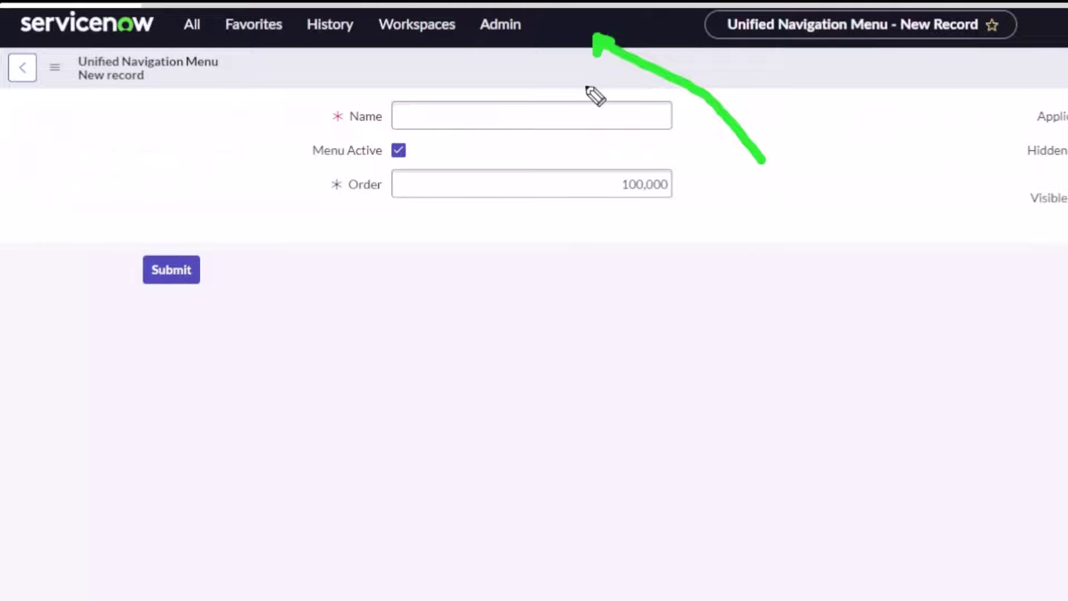
click(540, 115)
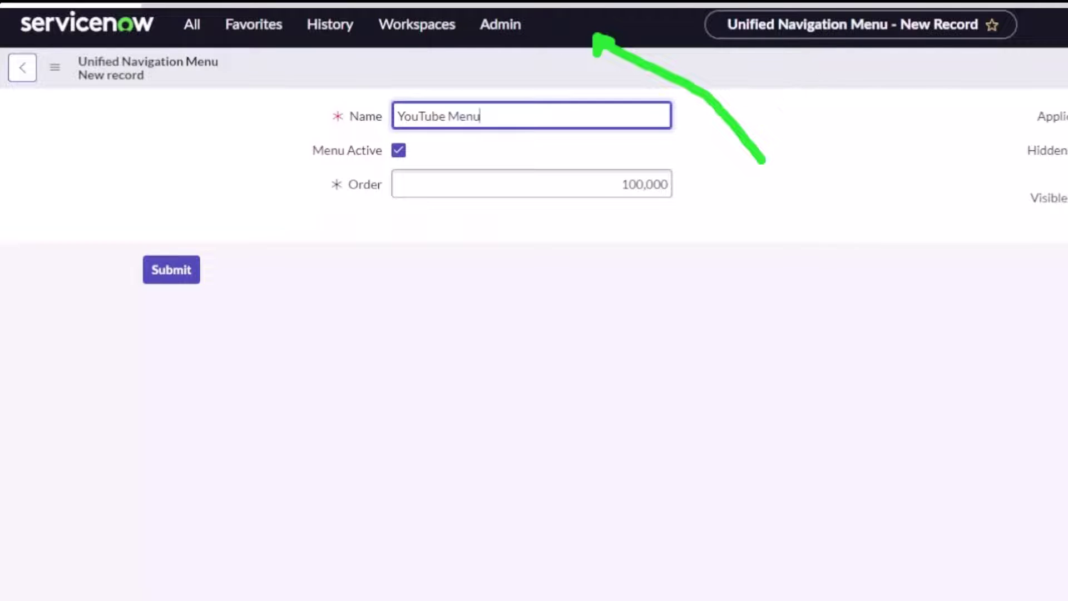
key(Return)
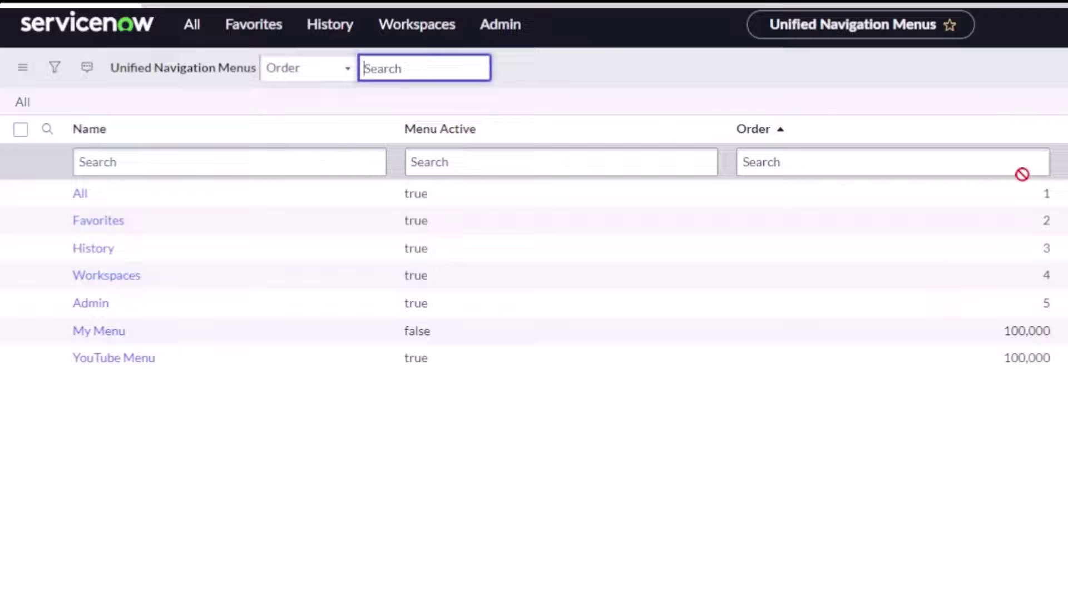
Step: Add a Tokyo Features application item to the YouTube Menu record
click(144, 359)
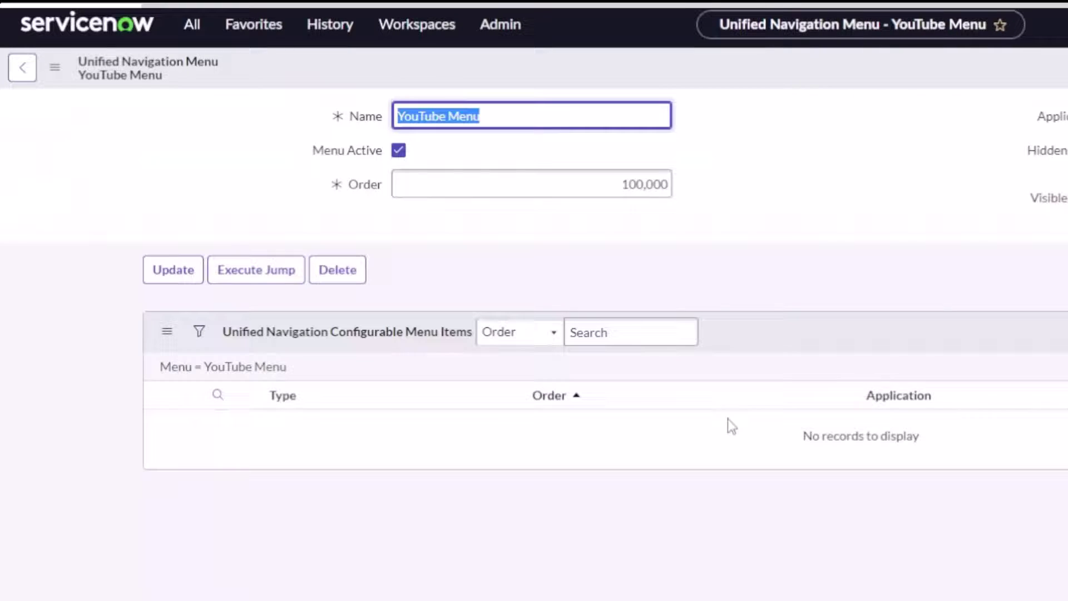
click(1065, 332)
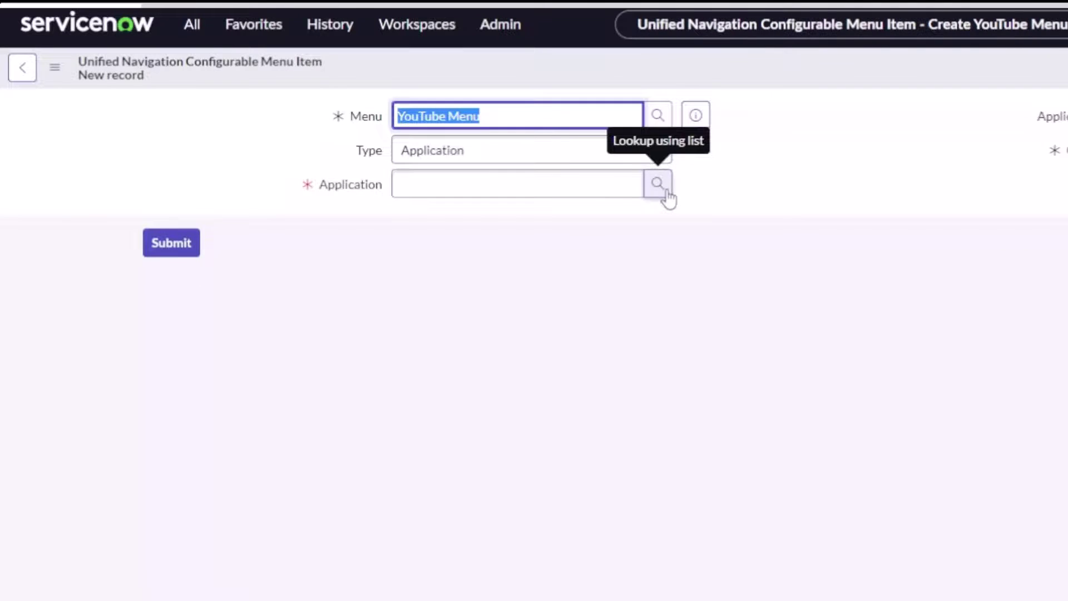
click(588, 179)
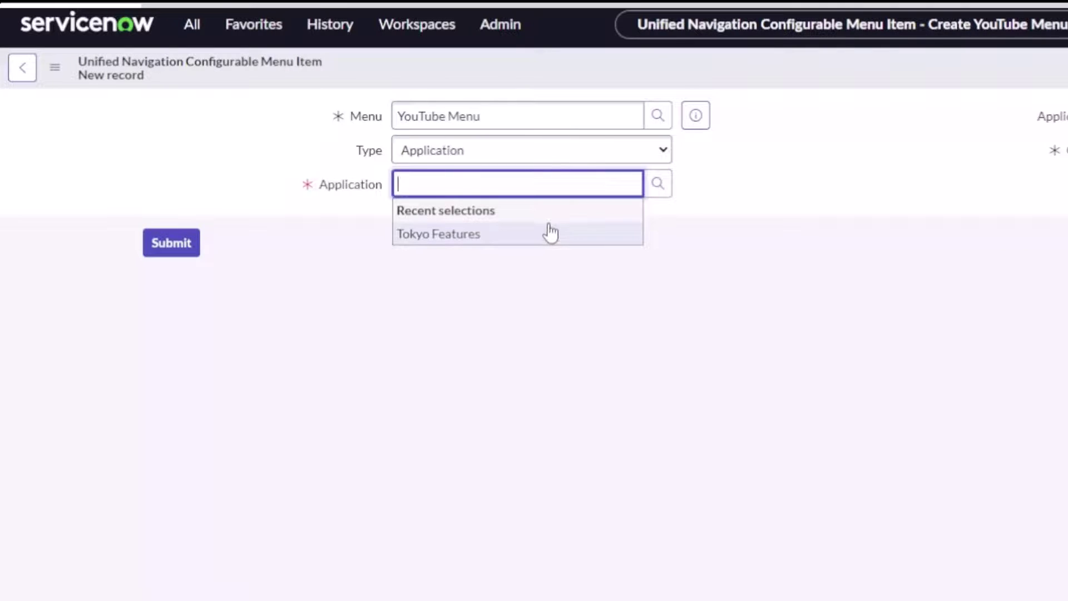
click(546, 231)
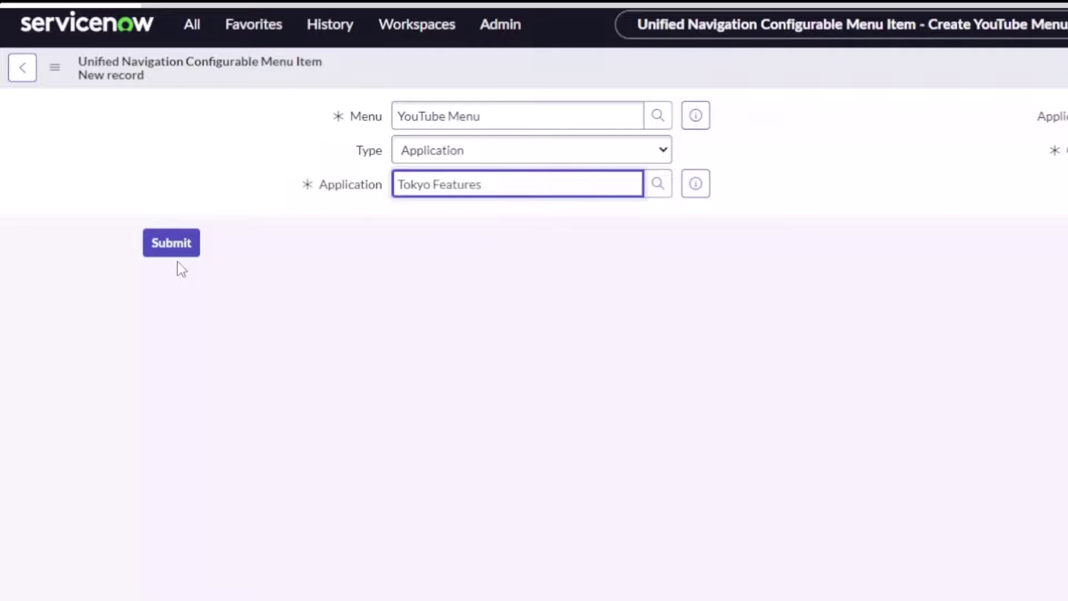
click(171, 247)
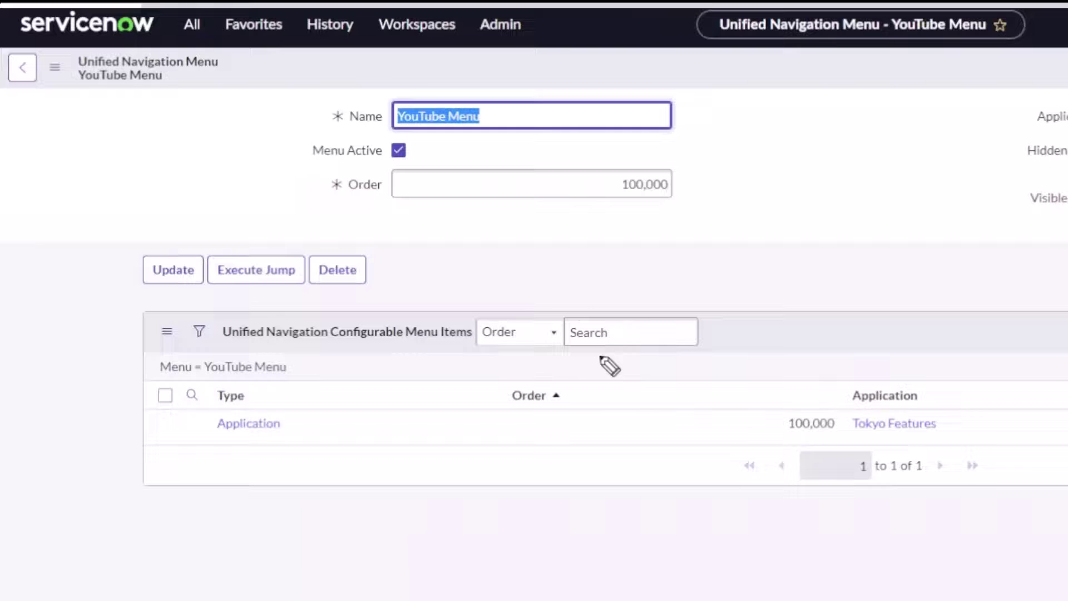
Step: Open YouTube Menu from the top bar and expand Tokyo Features to show its four modules
drag(563, 278, 587, 85)
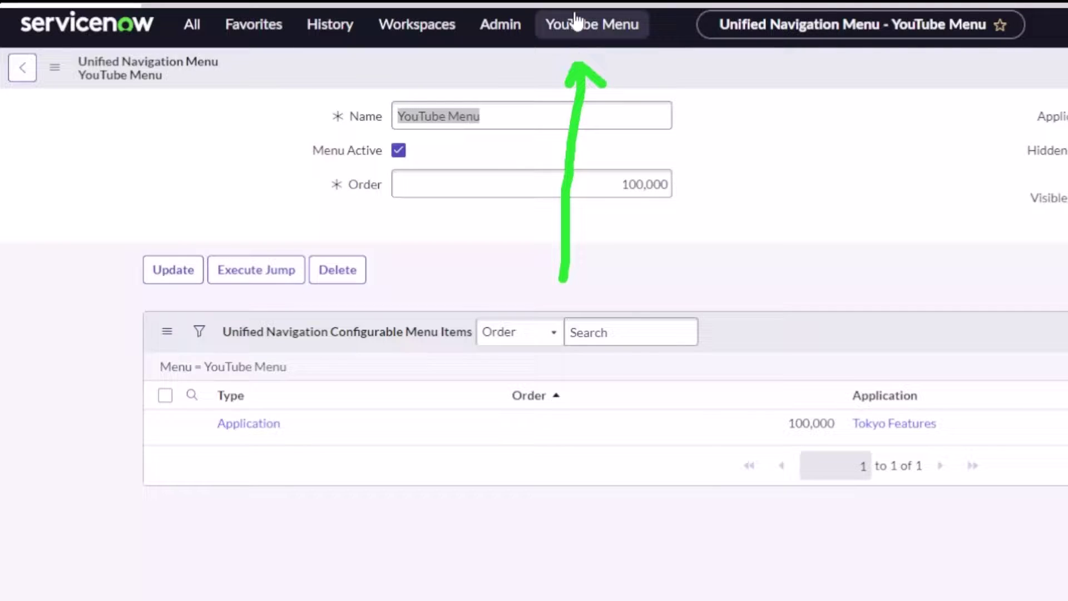
click(628, 39)
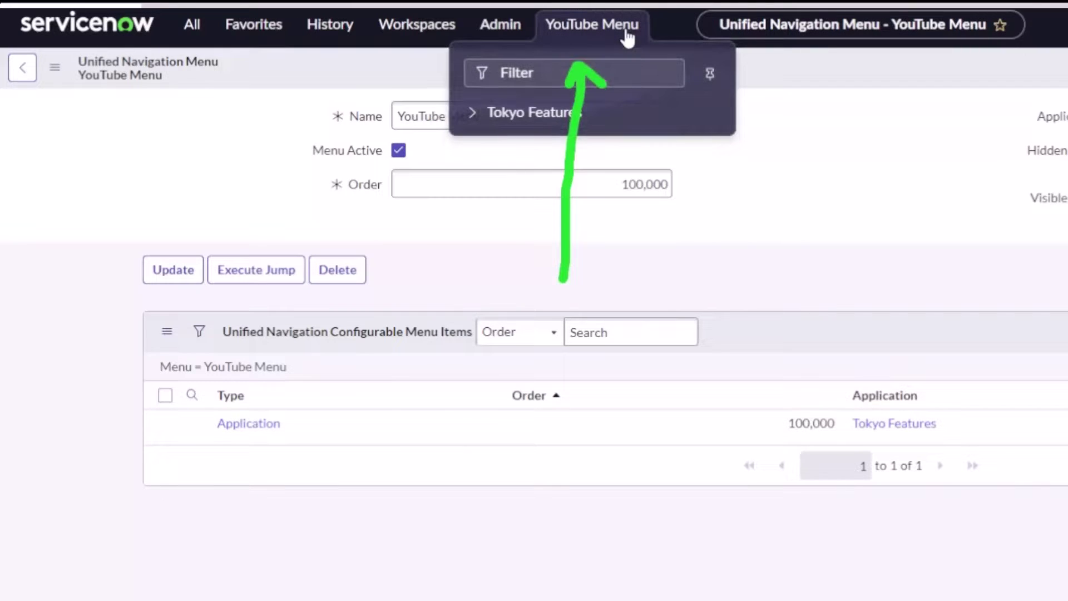
click(472, 115)
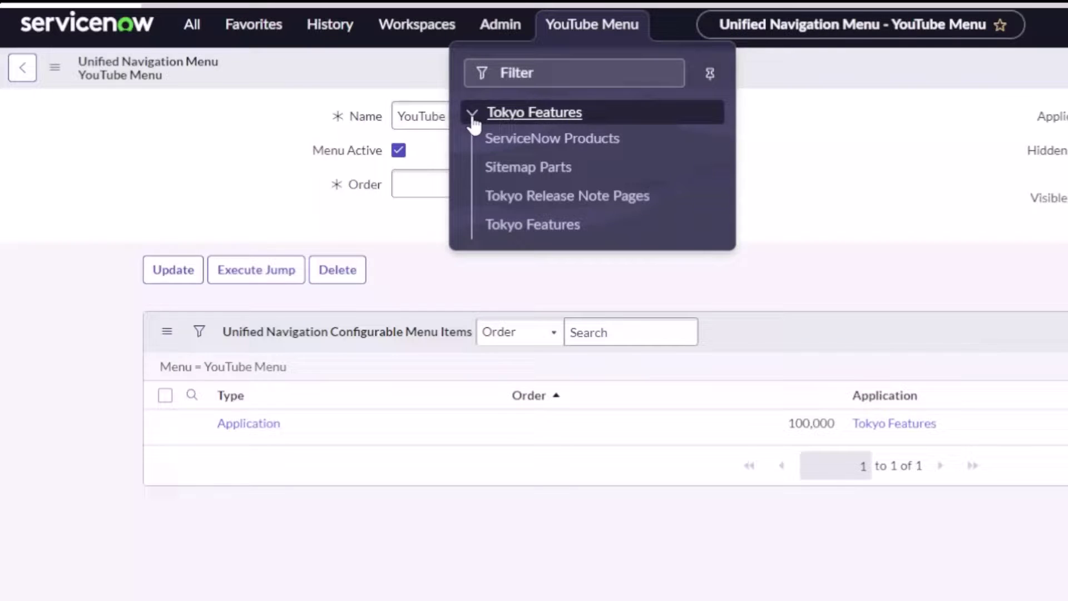